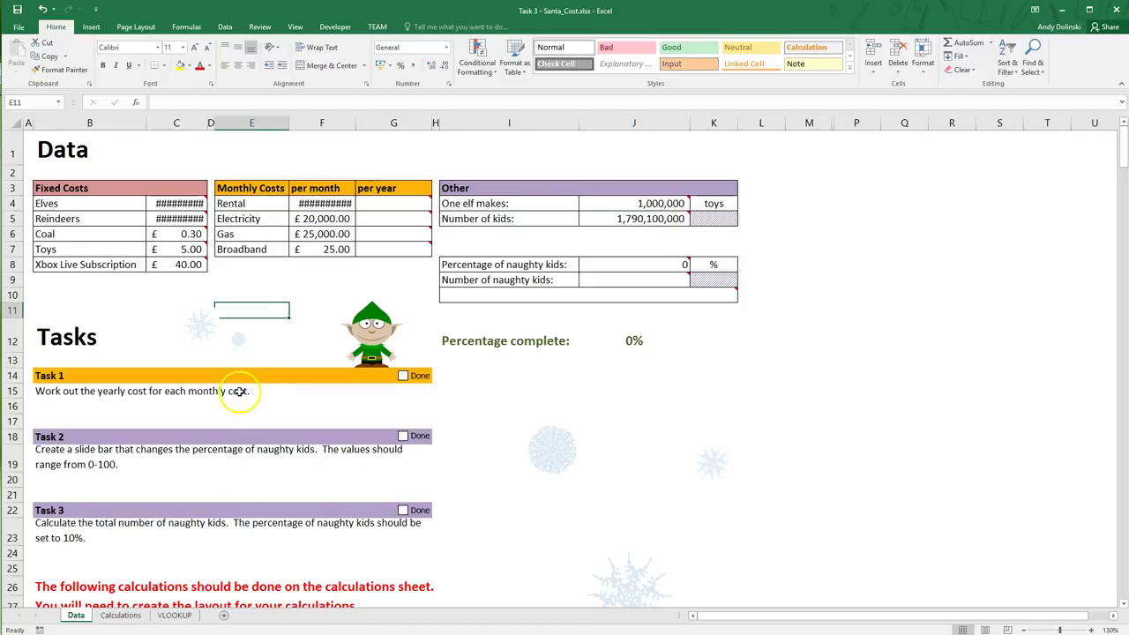
Widen columns C and F so the costs display, briefly ticking and unticking Task 1
{"action": "left_click_drag", "start_coordinate": [208, 122], "coordinate": [220, 121]}
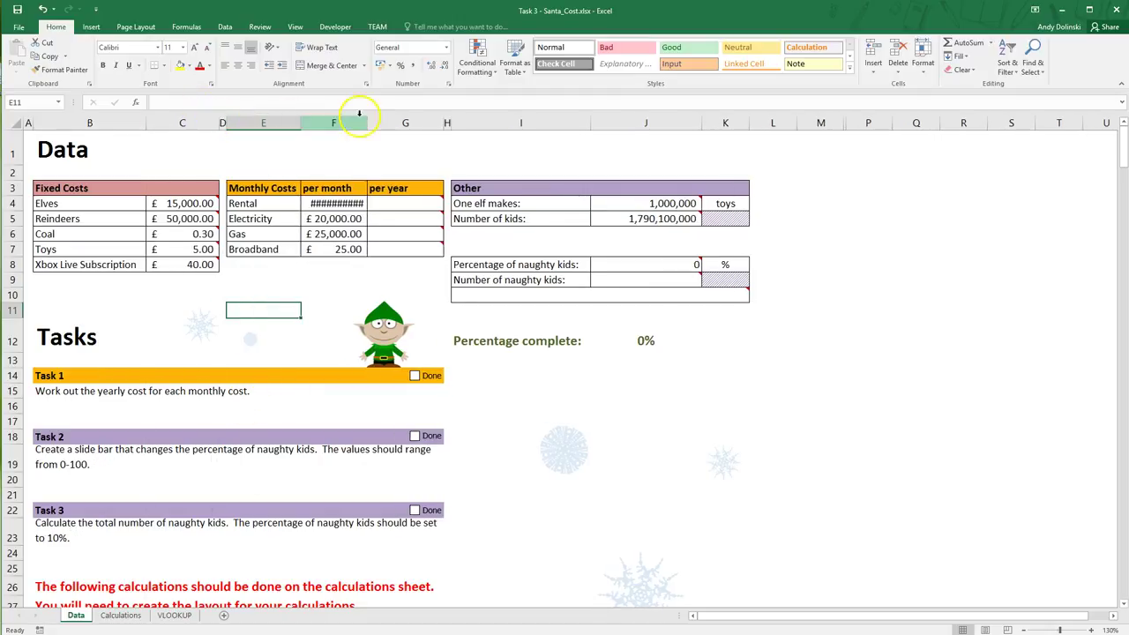
{"action": "left_click_drag", "start_coordinate": [368, 123], "coordinate": [384, 128]}
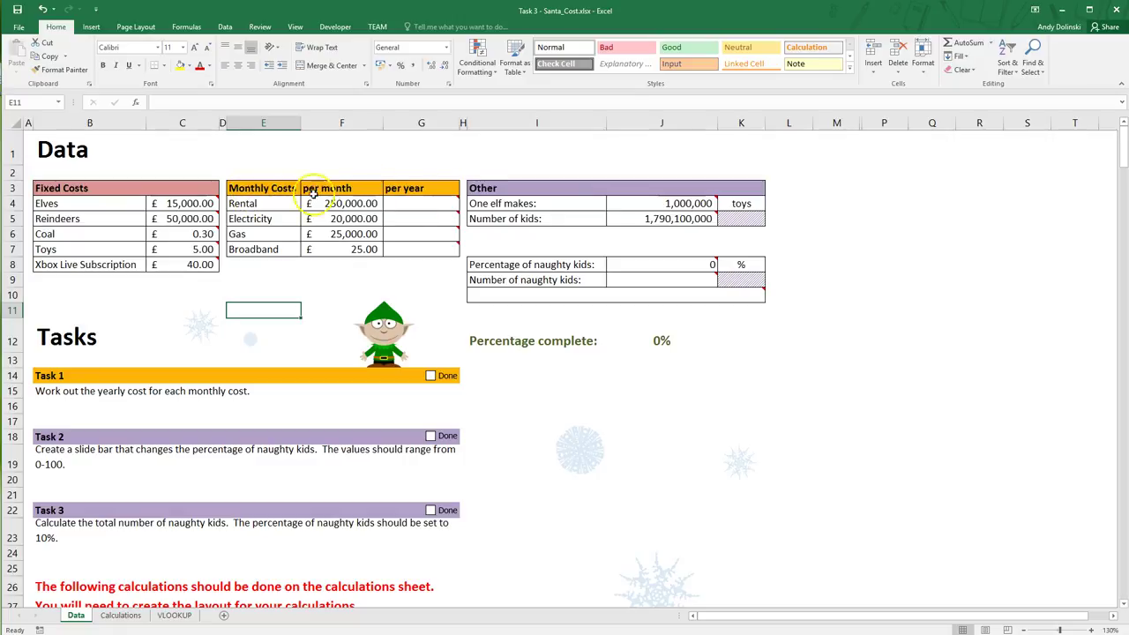
{"action": "left_click", "coordinate": [431, 376]}
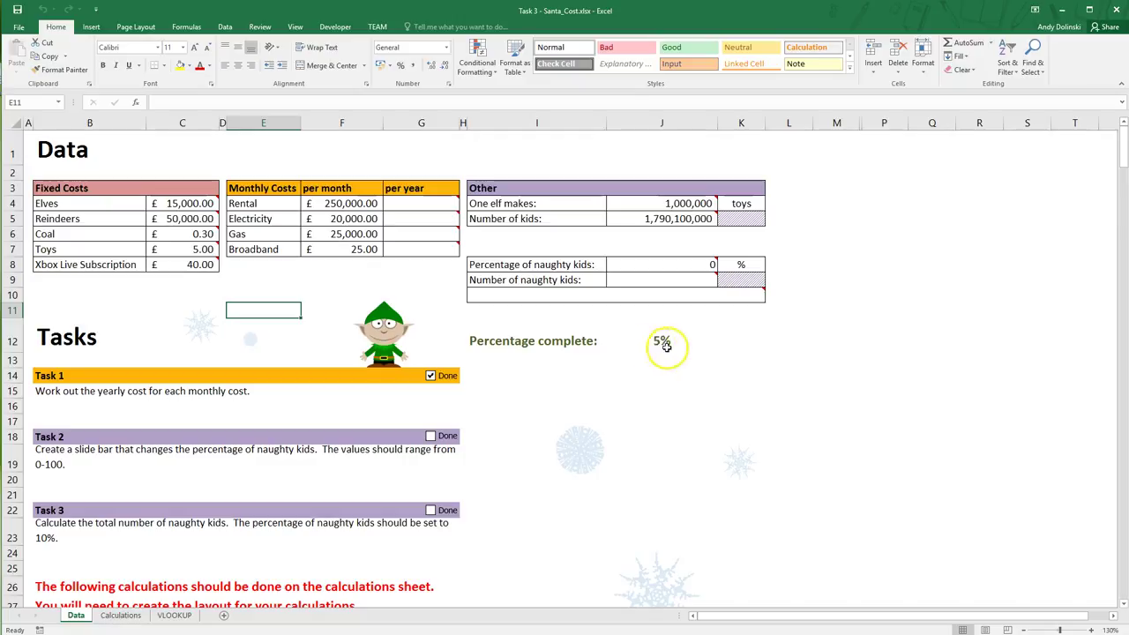
{"action": "left_click", "coordinate": [431, 376]}
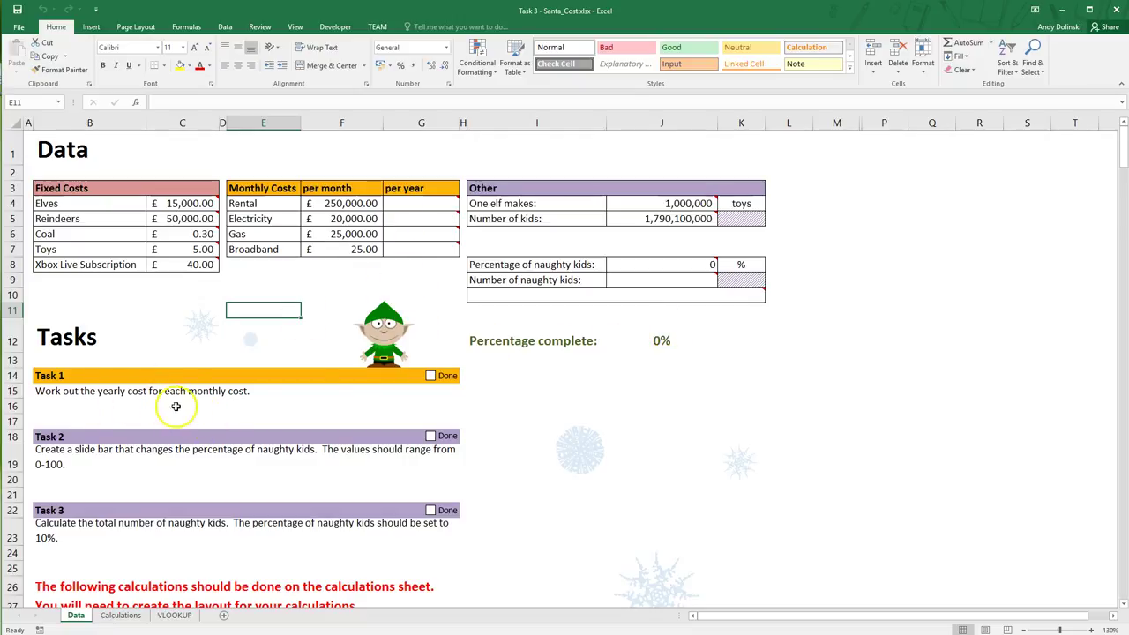
{"action": "left_click_drag", "start_coordinate": [249, 188], "coordinate": [258, 251]}
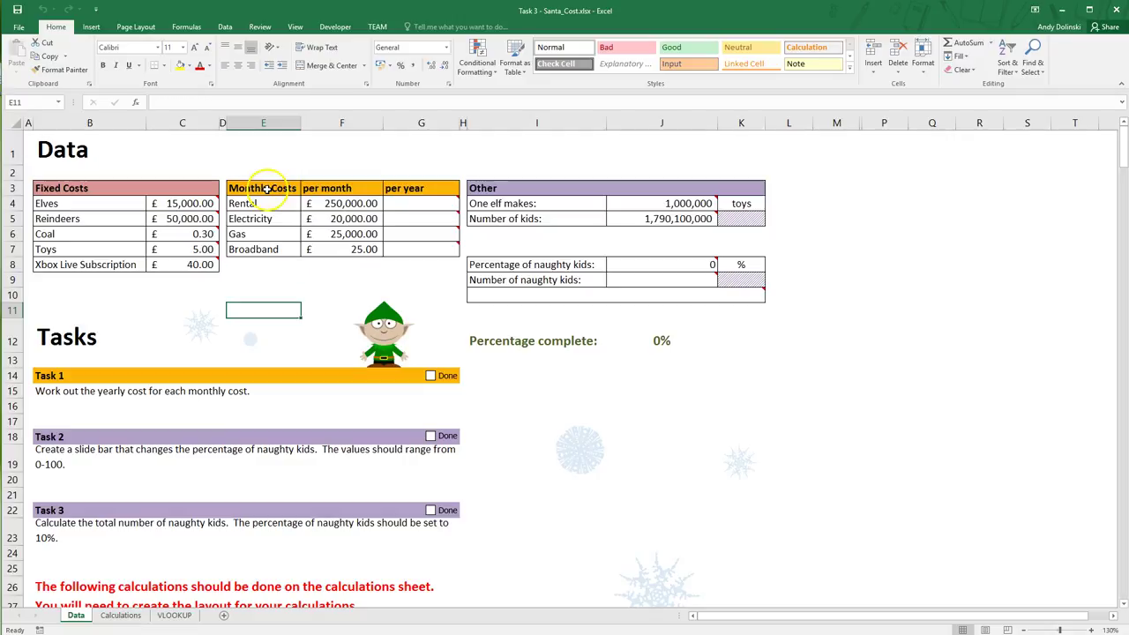
{"action": "left_click_drag", "start_coordinate": [340, 189], "coordinate": [336, 256]}
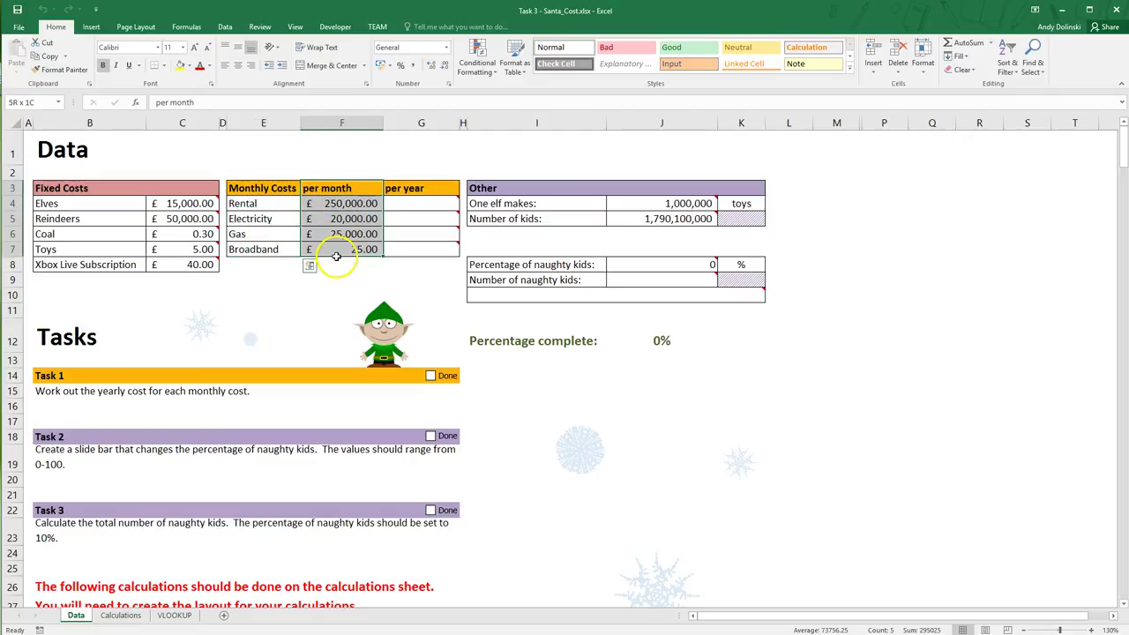
{"action": "left_click", "coordinate": [416, 202]}
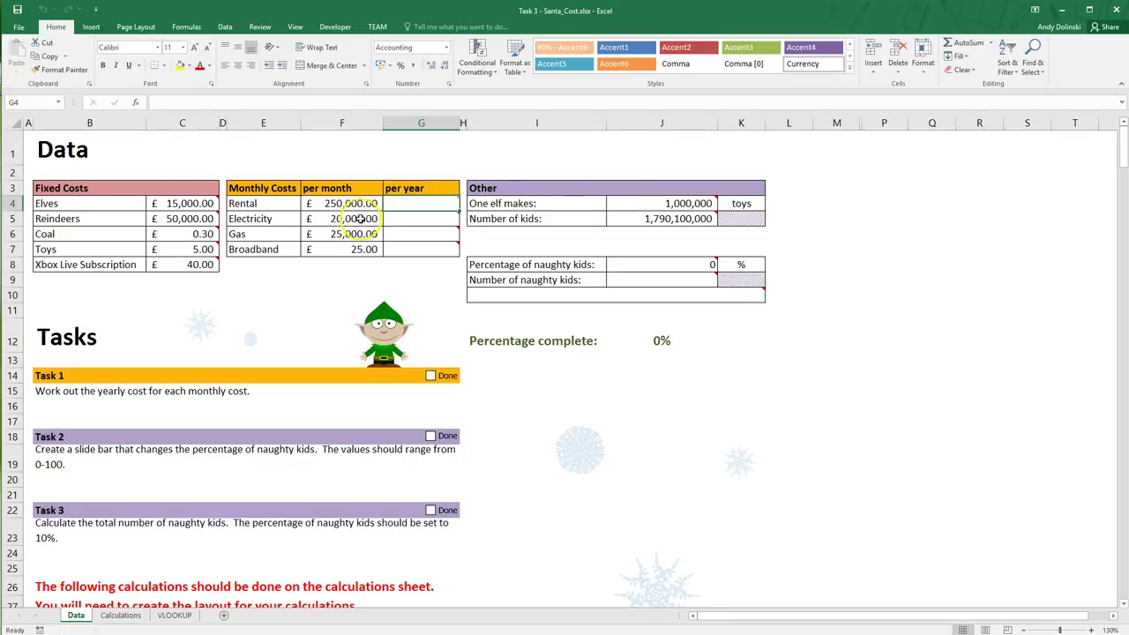
{"action": "mouse_move", "coordinate": [421, 204]}
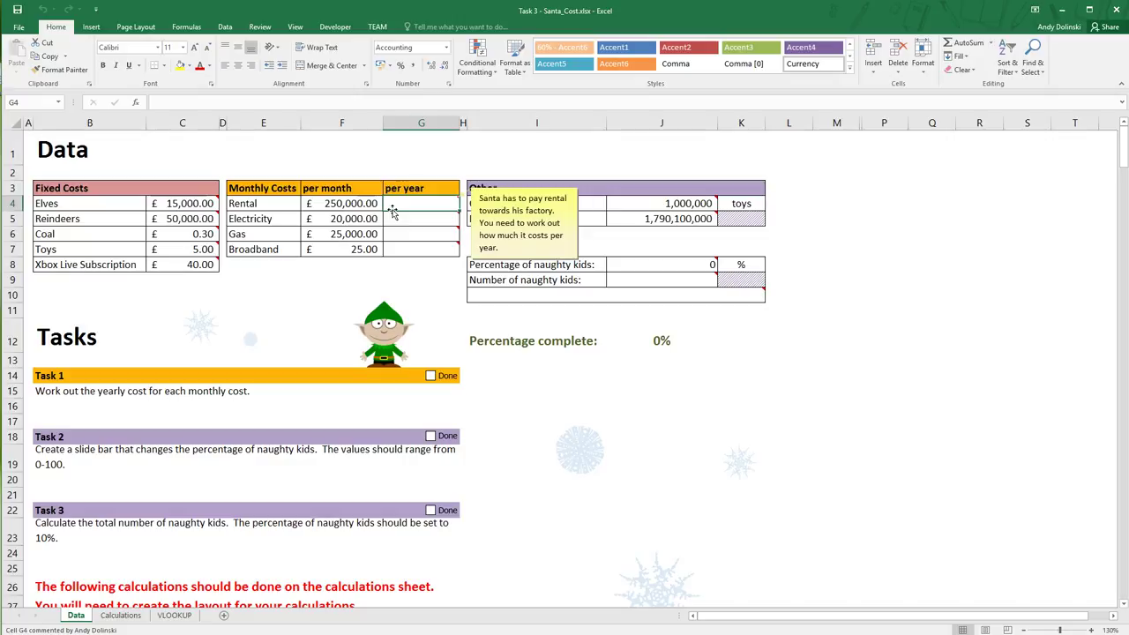
Enter =F4*12 in G4 for the yearly Rental cost and widen column G
{"action": "type", "text": "="}
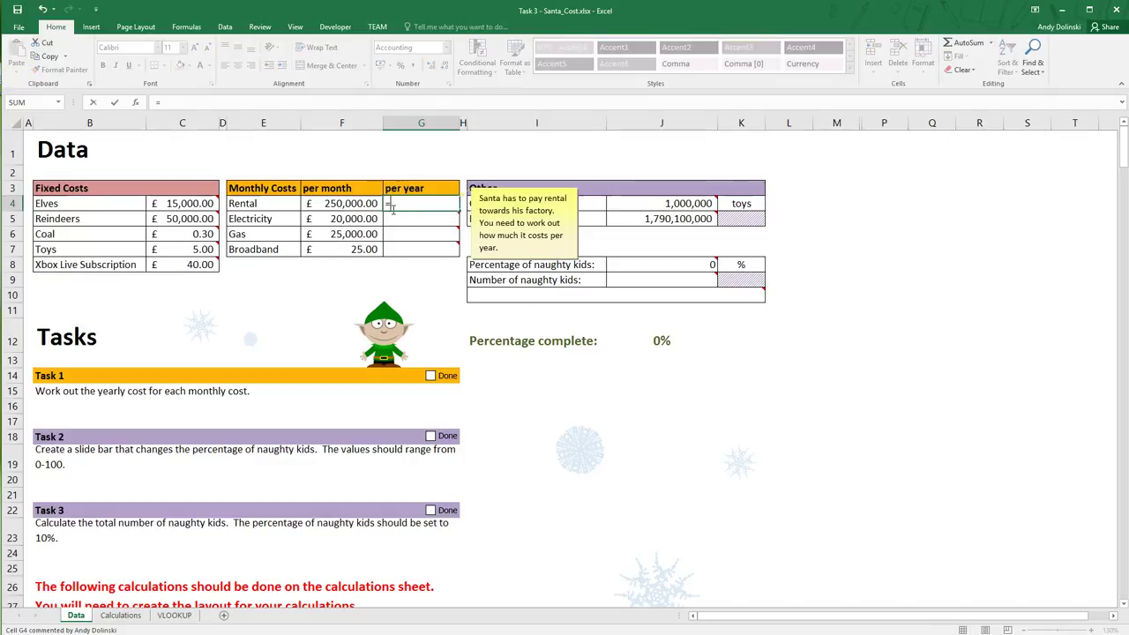
{"action": "left_click", "coordinate": [338, 203]}
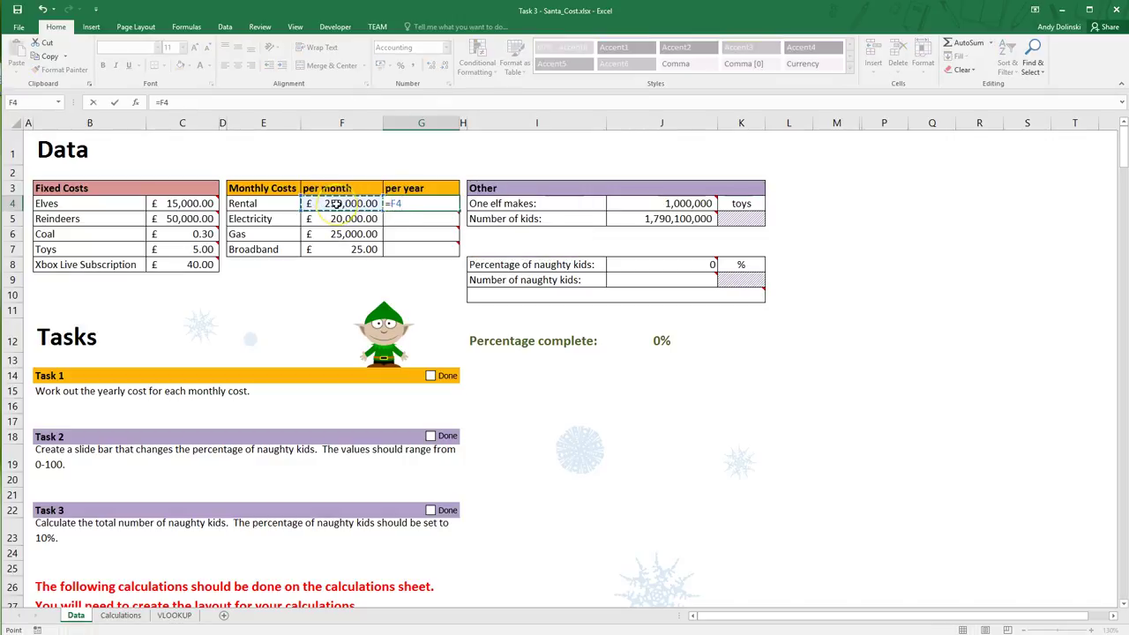
{"action": "type", "text": "*"}
{"action": "key", "text": "Return"}
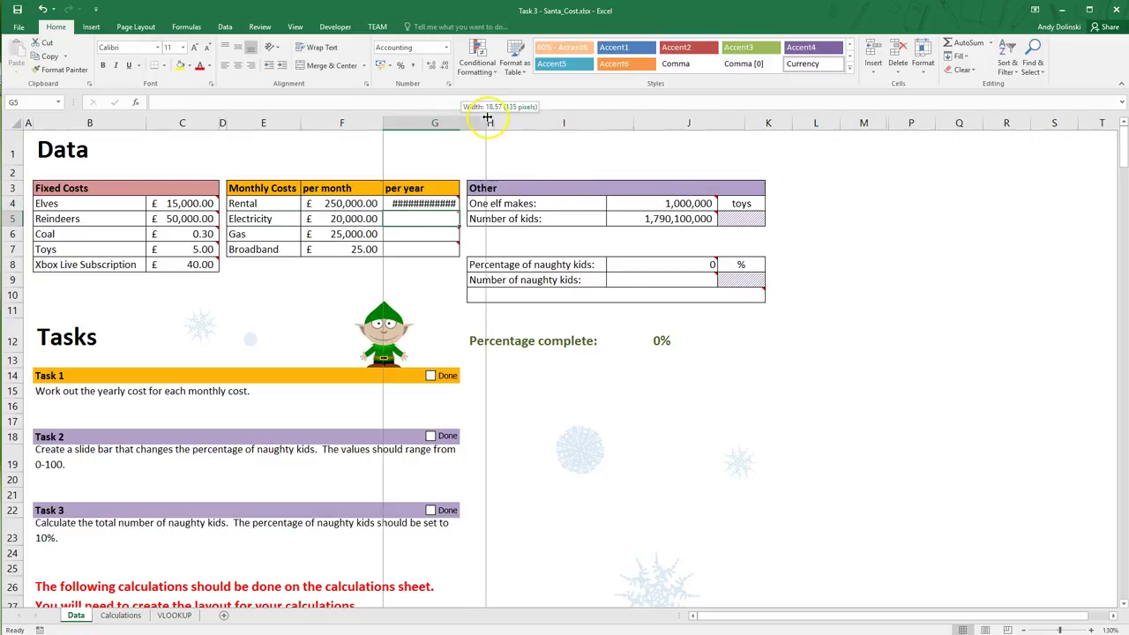
{"action": "left_click_drag", "start_coordinate": [461, 122], "coordinate": [481, 122]}
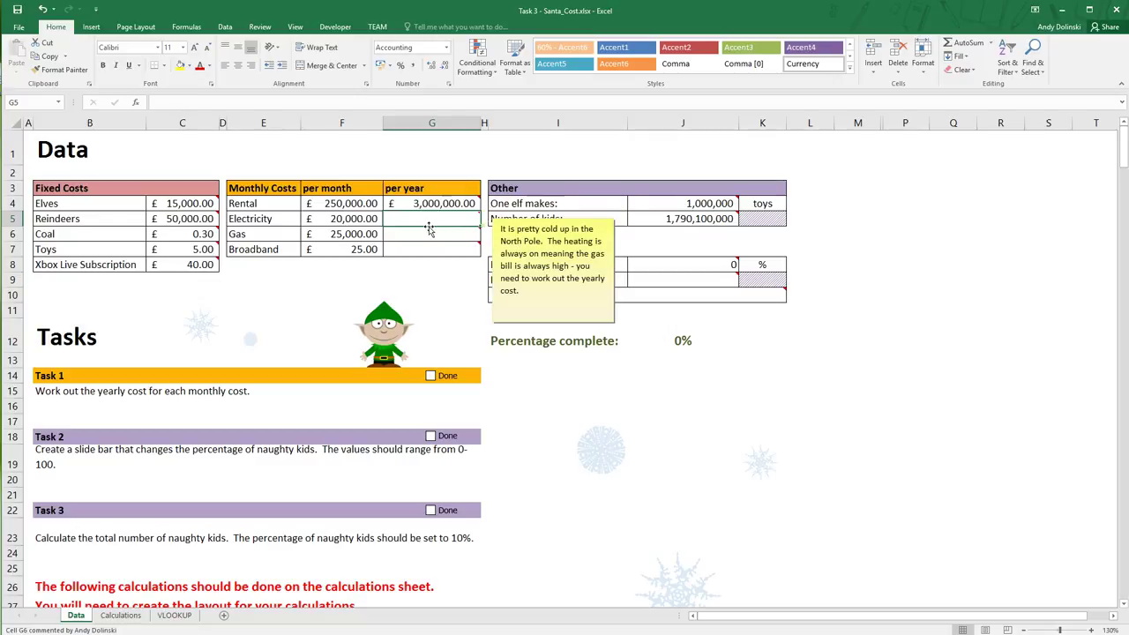
Fill G5:G7 with =F5*12 through =F7*12 and tick Task 1 as done
{"action": "type", "text": "="}
{"action": "left_click", "coordinate": [348, 219]}
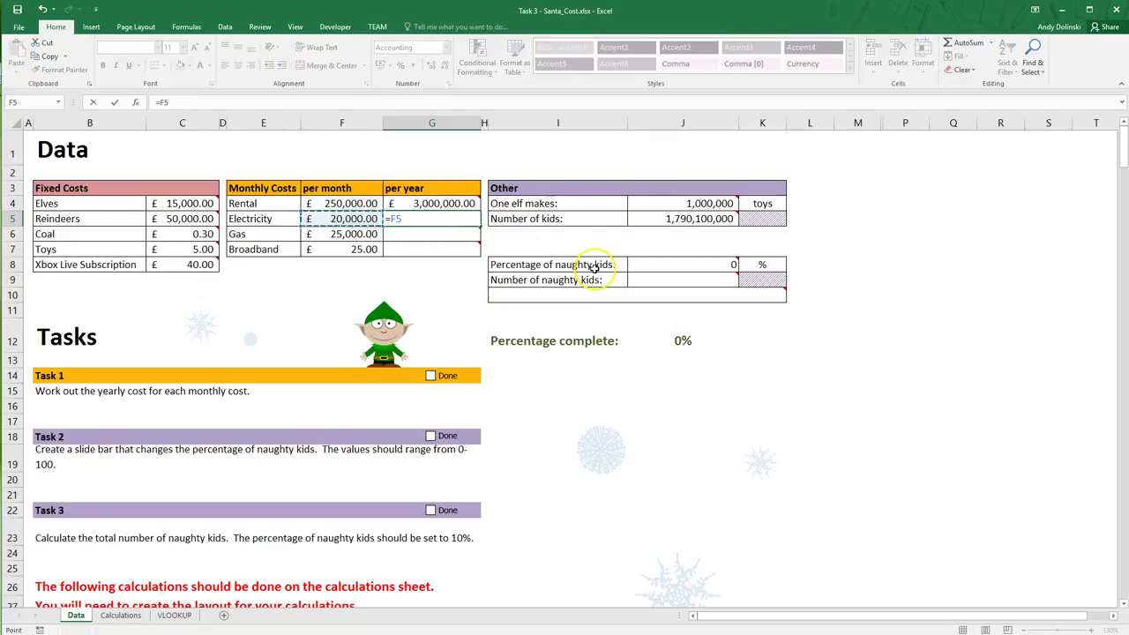
{"action": "key", "text": "Return"}
{"action": "type", "text": "="}
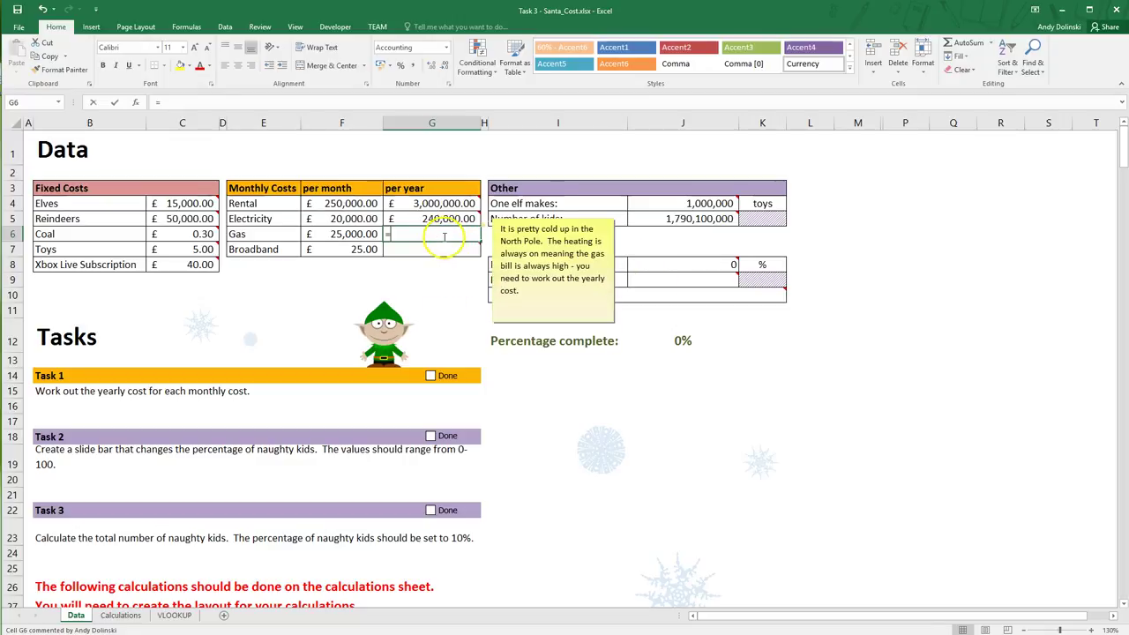
{"action": "left_click", "coordinate": [357, 233]}
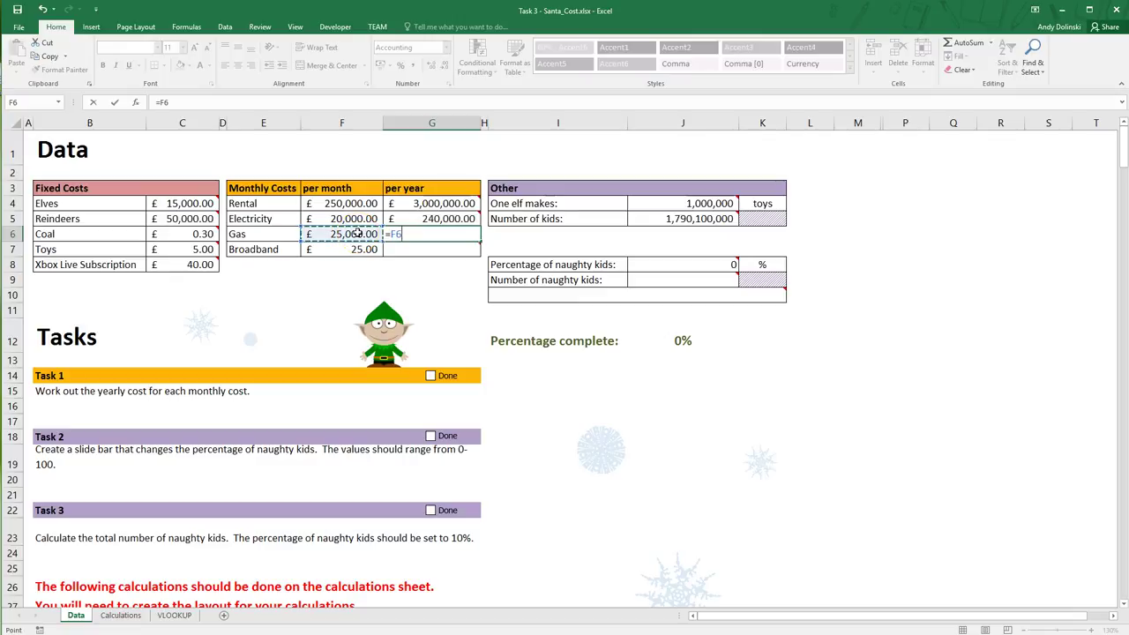
{"action": "type", "text": "*12"}
{"action": "key", "text": "Return"}
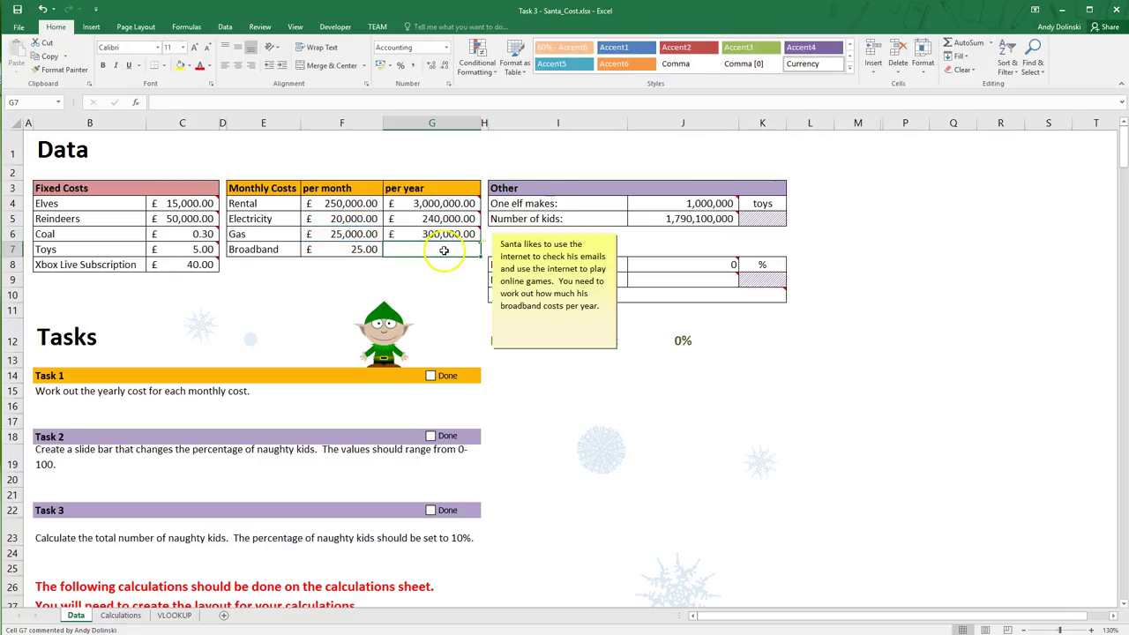
{"action": "type", "text": "="}
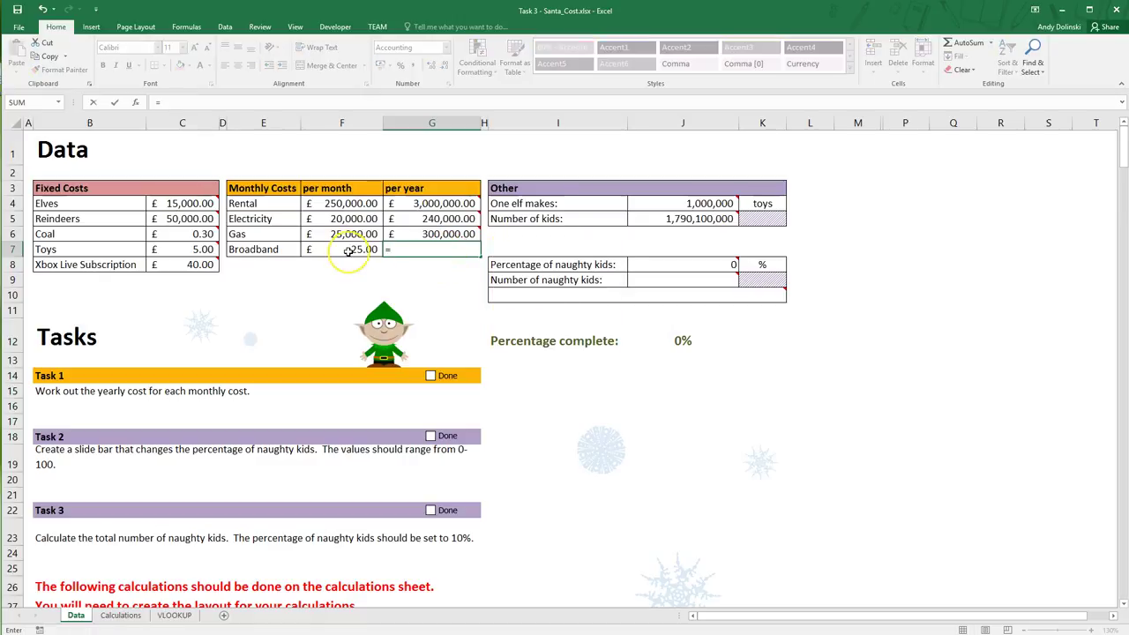
{"action": "left_click", "coordinate": [350, 251]}
{"action": "key", "text": "Return"}
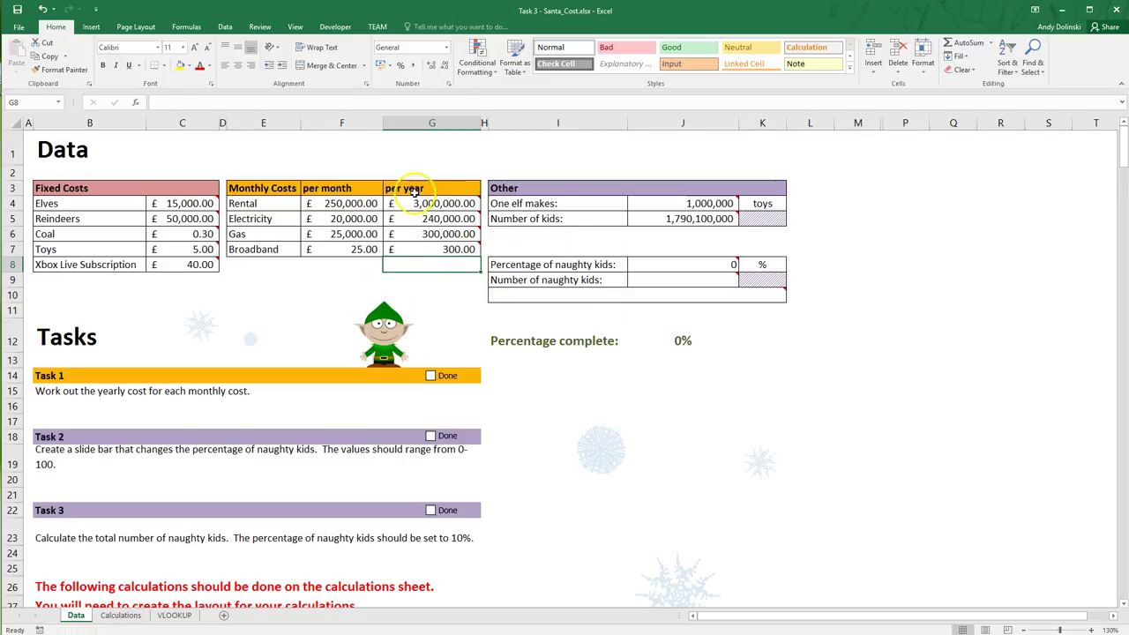
{"action": "left_click", "coordinate": [430, 376]}
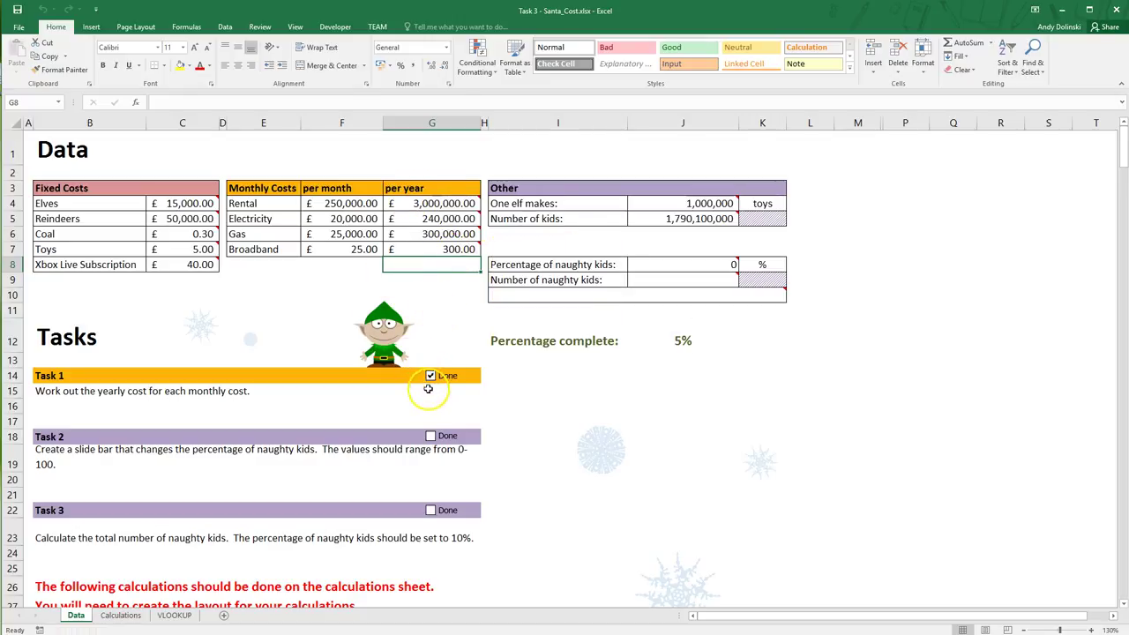
Select J7 above the naughty-kids percentage and choose the Scroll Bar form control from Developer > Insert
{"action": "scroll", "coordinate": [230, 411], "scroll_direction": "down", "scroll_amount": 2}
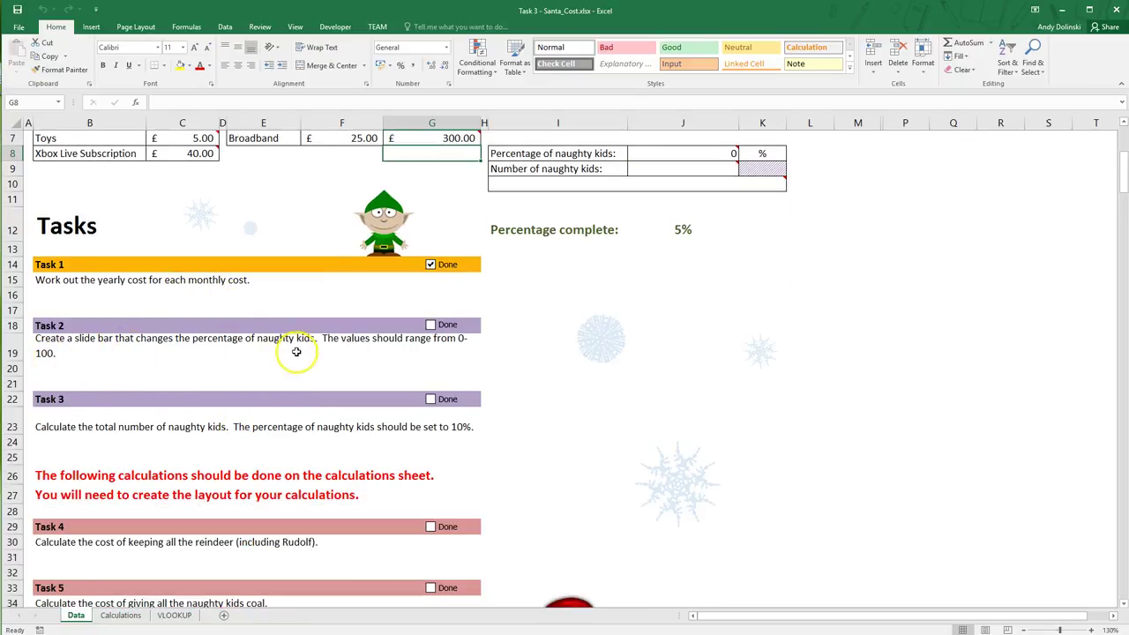
{"action": "scroll", "coordinate": [278, 353], "scroll_direction": "up", "scroll_amount": 1}
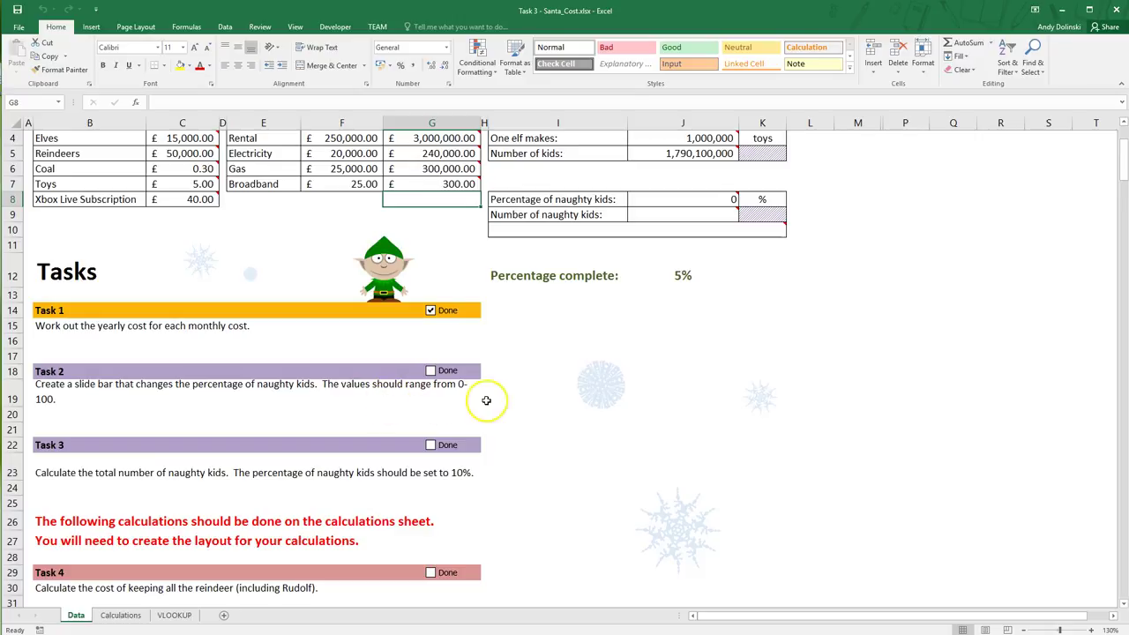
{"action": "scroll", "coordinate": [171, 398], "scroll_direction": "up", "scroll_amount": 1}
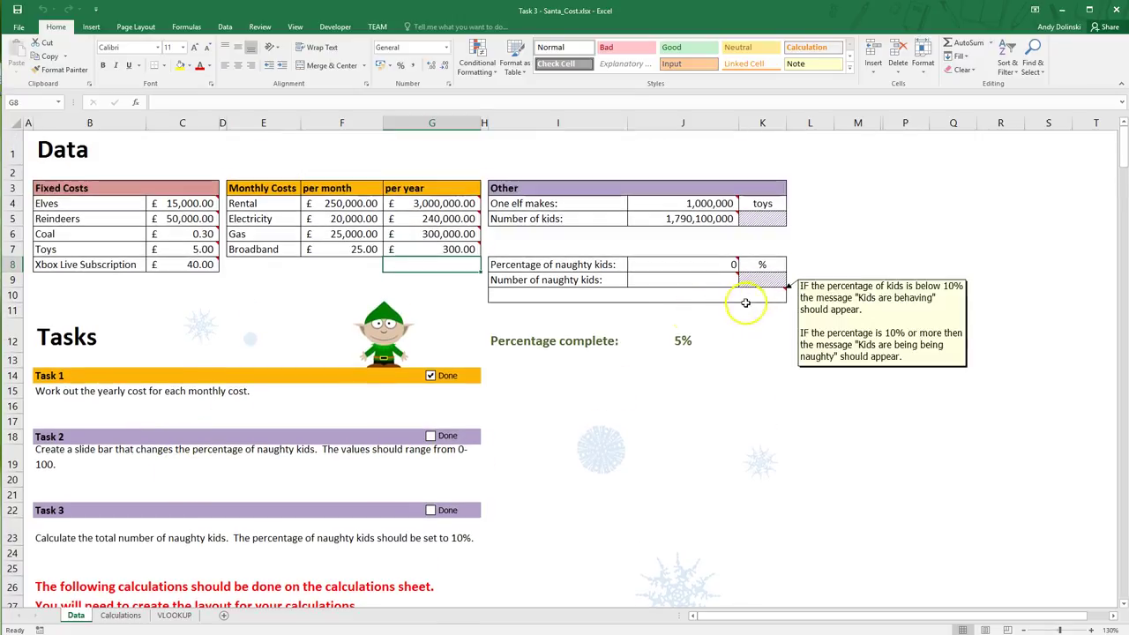
{"action": "mouse_move", "coordinate": [683, 199]}
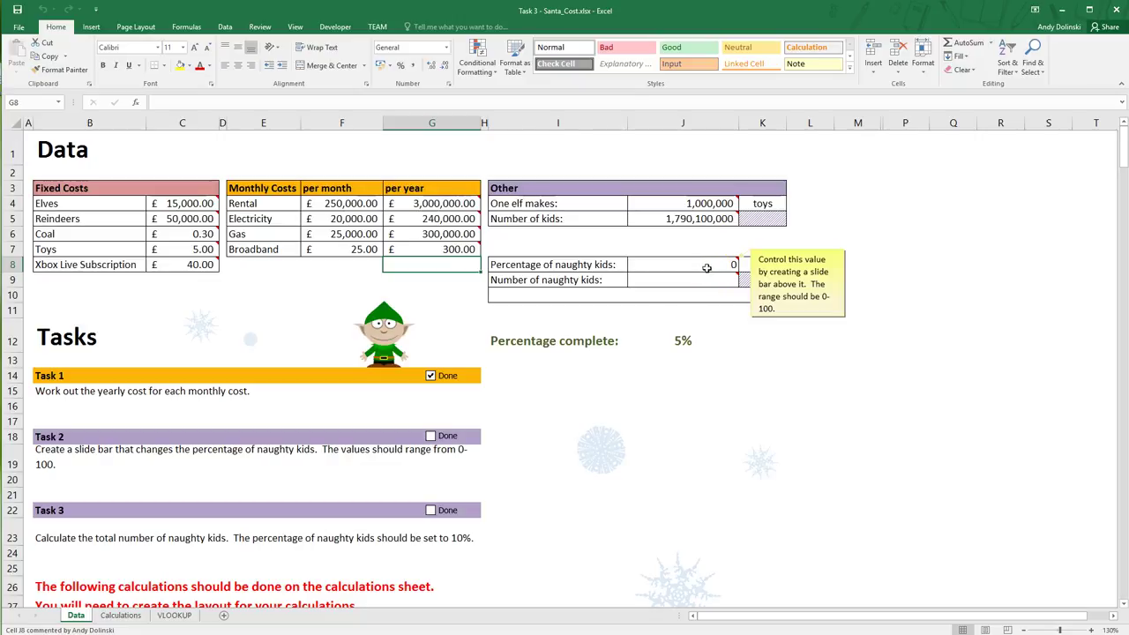
{"action": "left_click", "coordinate": [705, 268]}
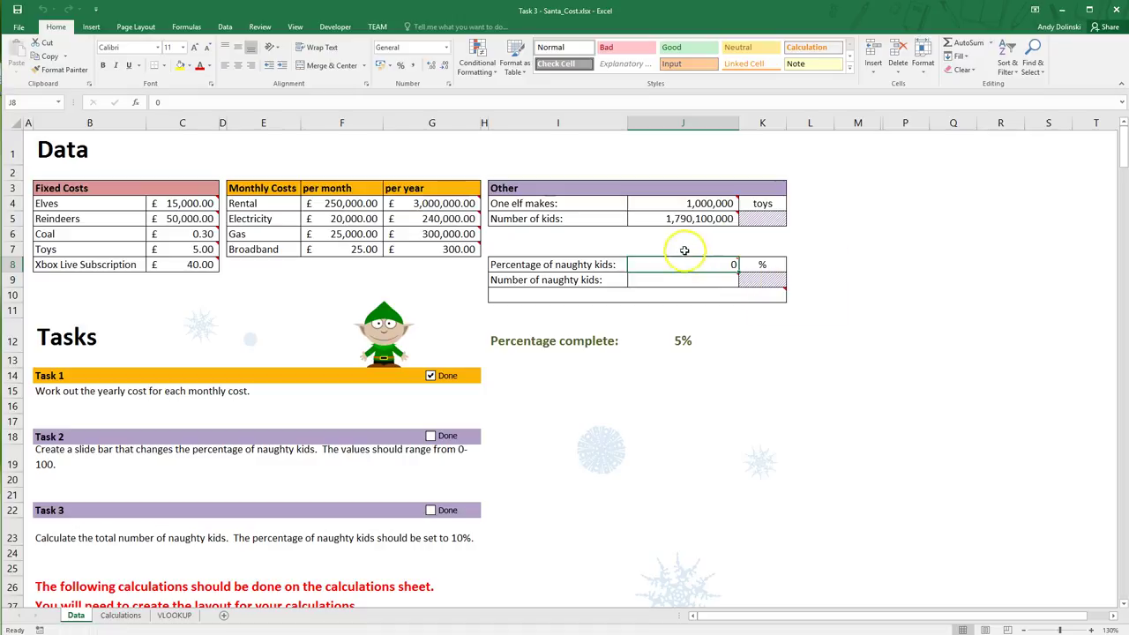
{"action": "left_click", "coordinate": [675, 248]}
{"action": "left_click", "coordinate": [335, 27]}
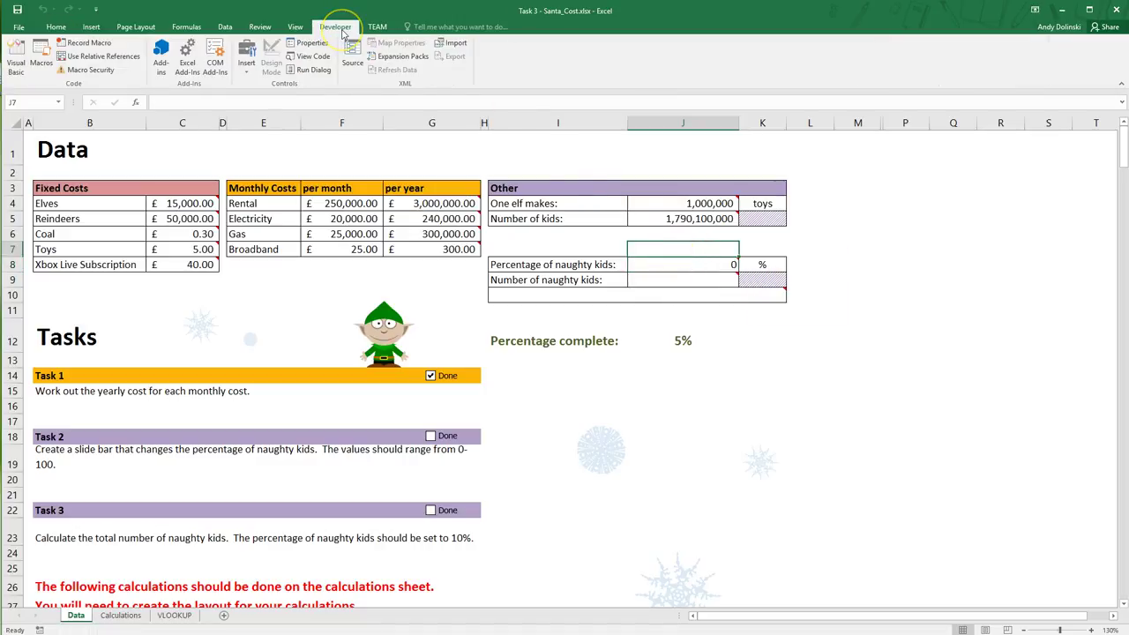
{"action": "left_click", "coordinate": [247, 69]}
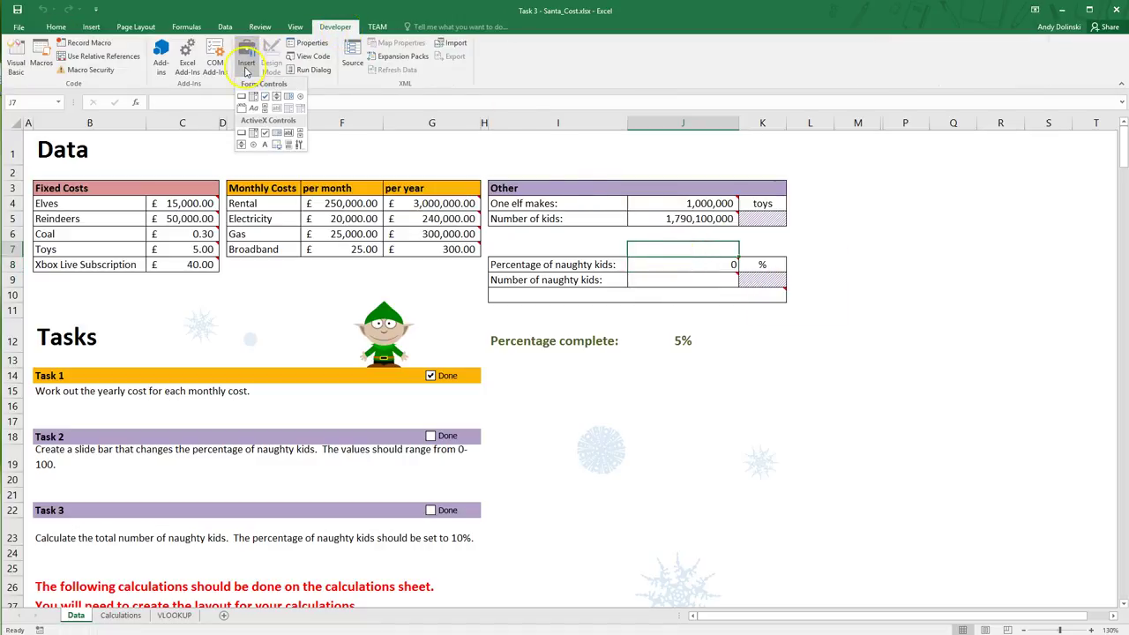
{"action": "left_click", "coordinate": [265, 108]}
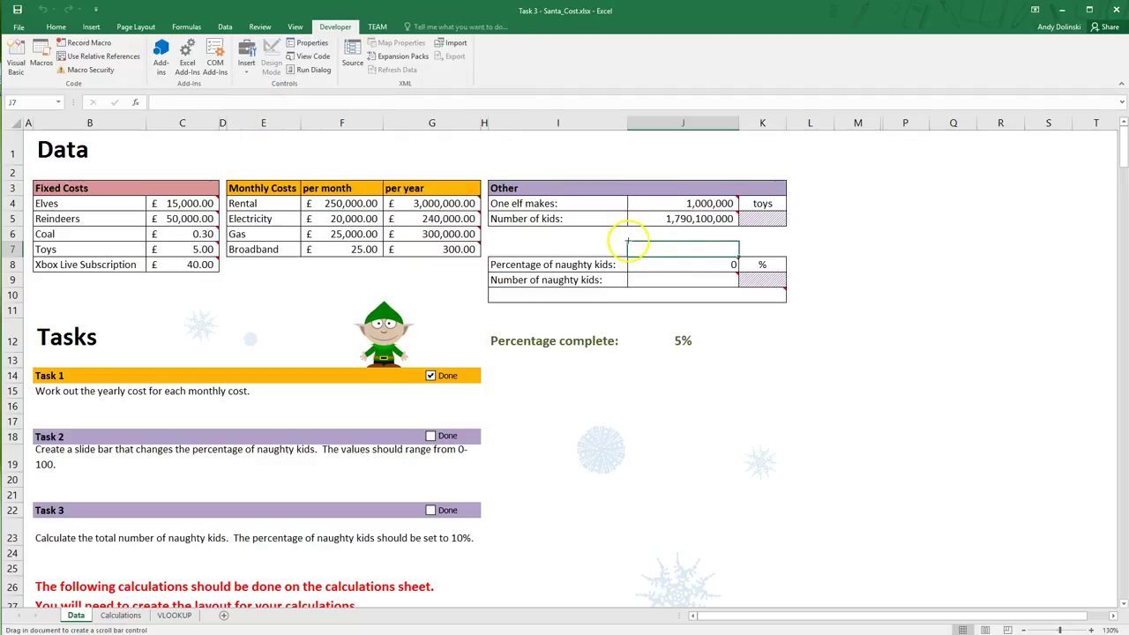
Draw a scroll bar over J7 and link it to $J$8 with a 0–100 range
{"action": "left_click_drag", "start_coordinate": [627, 241], "coordinate": [738, 251]}
{"action": "right_click", "coordinate": [715, 249]}
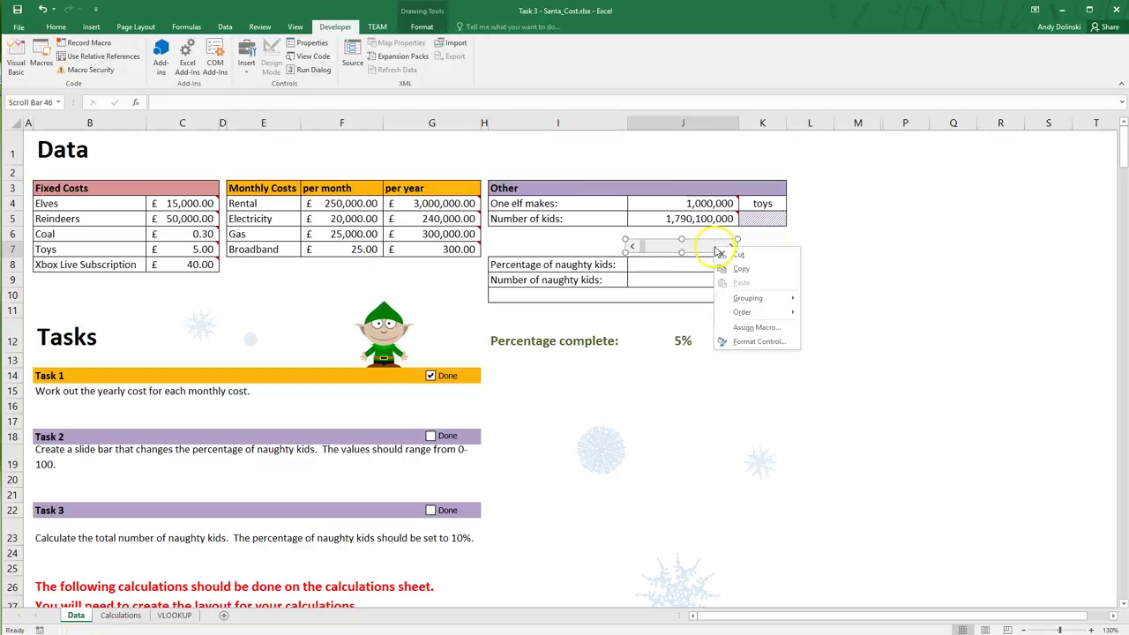
{"action": "left_click", "coordinate": [746, 341]}
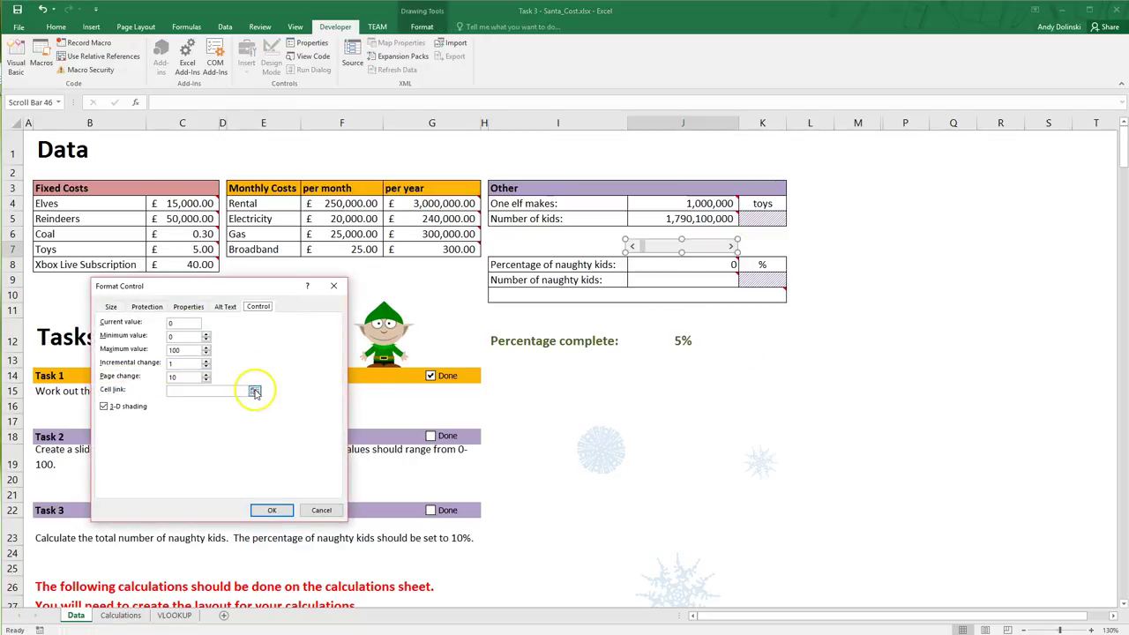
{"action": "left_click", "coordinate": [254, 391]}
{"action": "left_click", "coordinate": [684, 265]}
{"action": "left_click", "coordinate": [337, 300]}
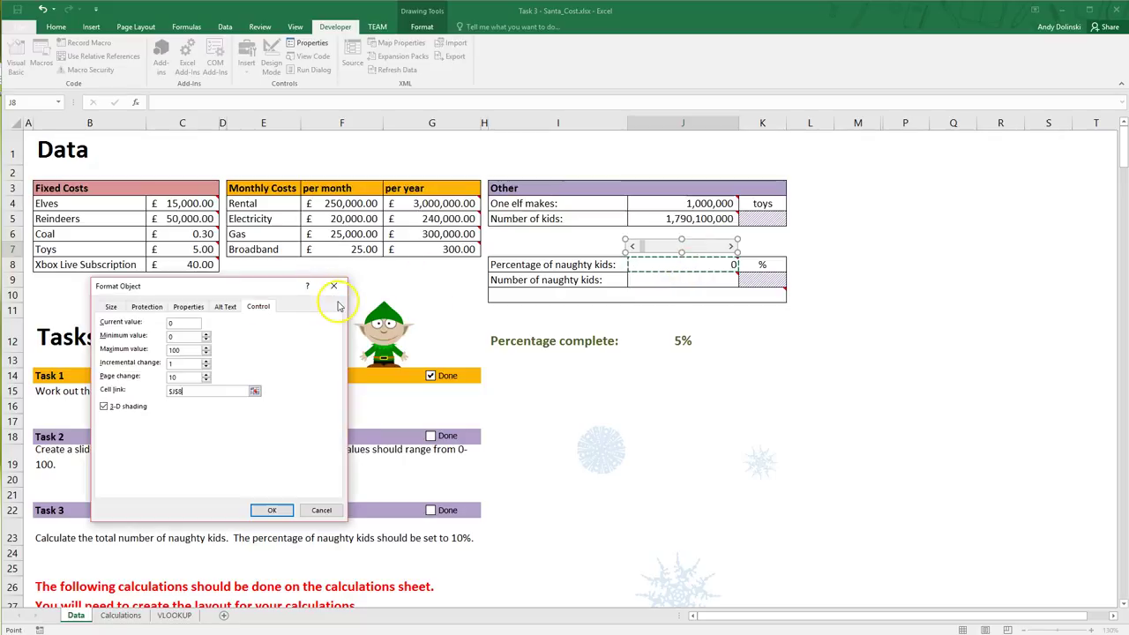
{"action": "mouse_move", "coordinate": [259, 289]}
{"action": "left_mouse_down"}
{"action": "mouse_move", "coordinate": [816, 293]}
{"action": "mouse_move", "coordinate": [552, 268]}
{"action": "left_mouse_up"}
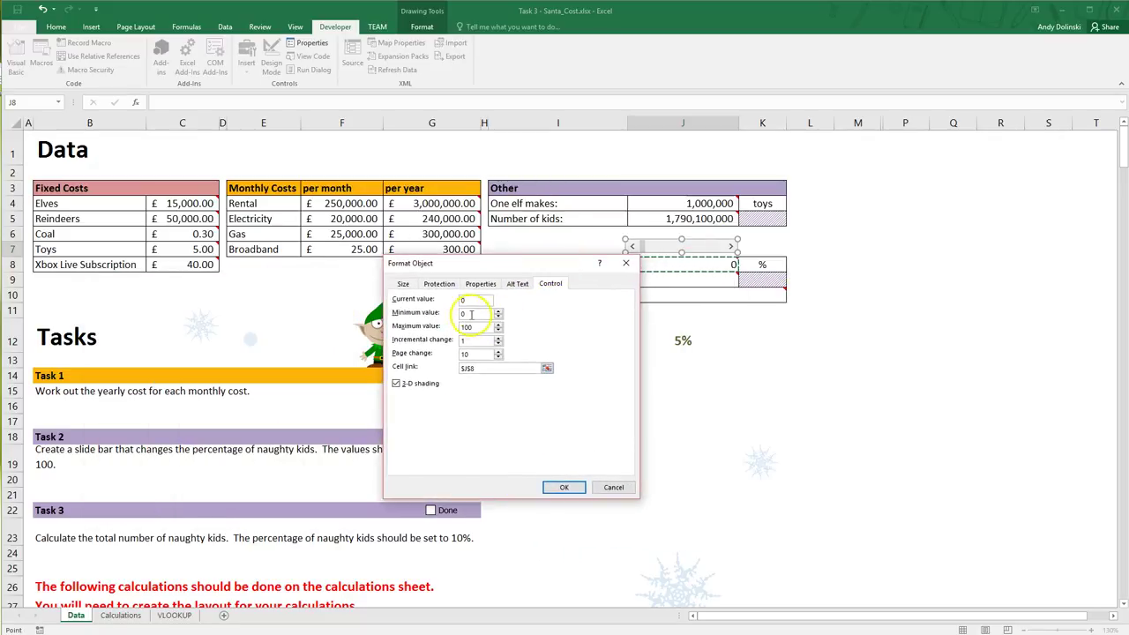
{"action": "double_click", "coordinate": [467, 328]}
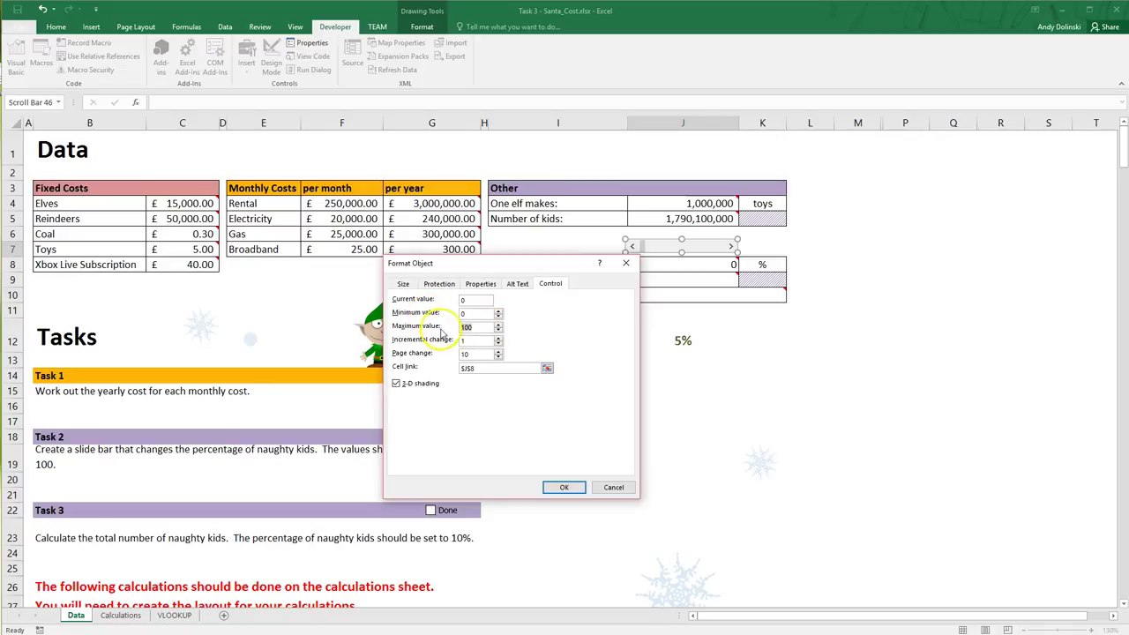
{"action": "left_click", "coordinate": [565, 487]}
Test the slider by dragging it right and back left
{"action": "left_click", "coordinate": [684, 422]}
{"action": "left_click_drag", "start_coordinate": [642, 246], "coordinate": [731, 250]}
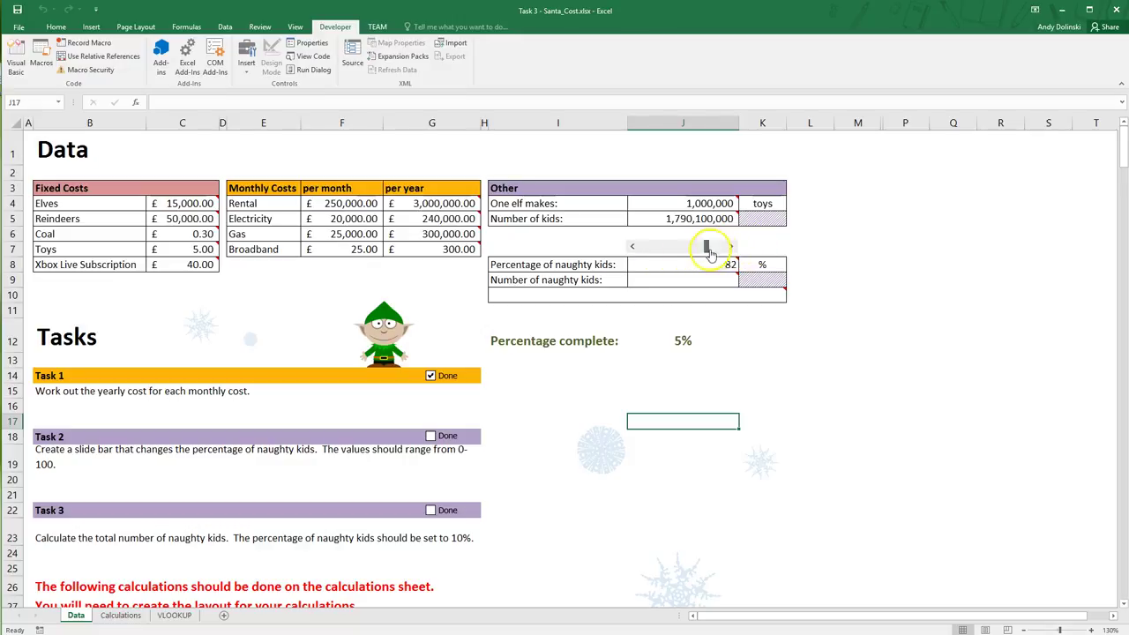
{"action": "left_click_drag", "start_coordinate": [732, 249], "coordinate": [631, 247]}
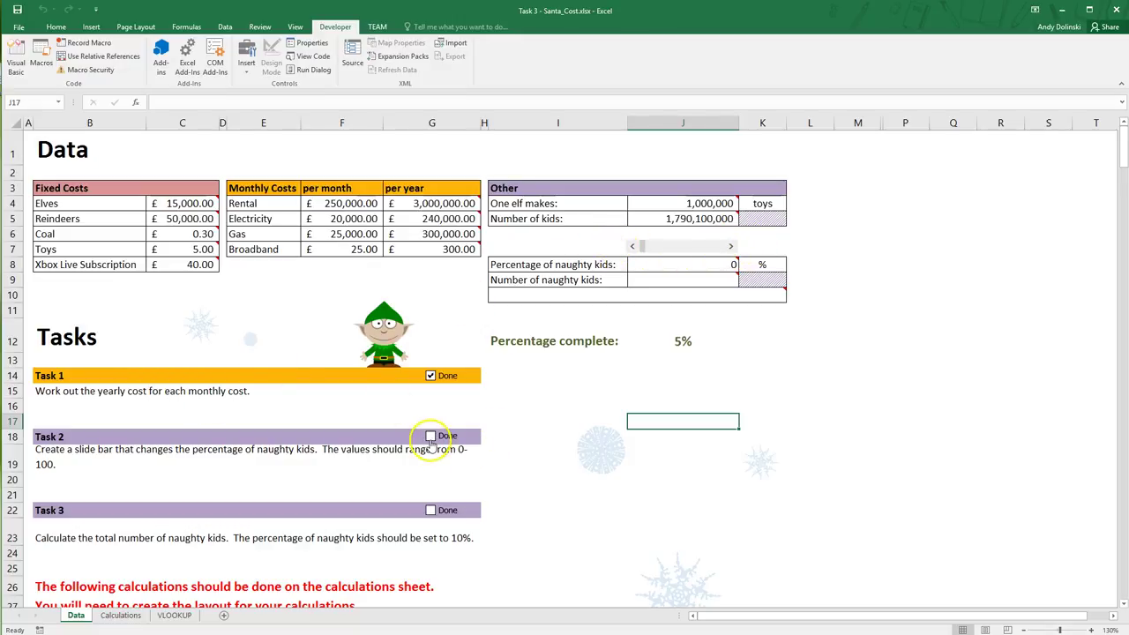
Tick Task 2 as done, raising completion to 11%, and scroll to read the naughty-kids note
{"action": "left_click", "coordinate": [430, 435]}
{"action": "scroll", "coordinate": [338, 437], "scroll_direction": "down", "scroll_amount": 2}
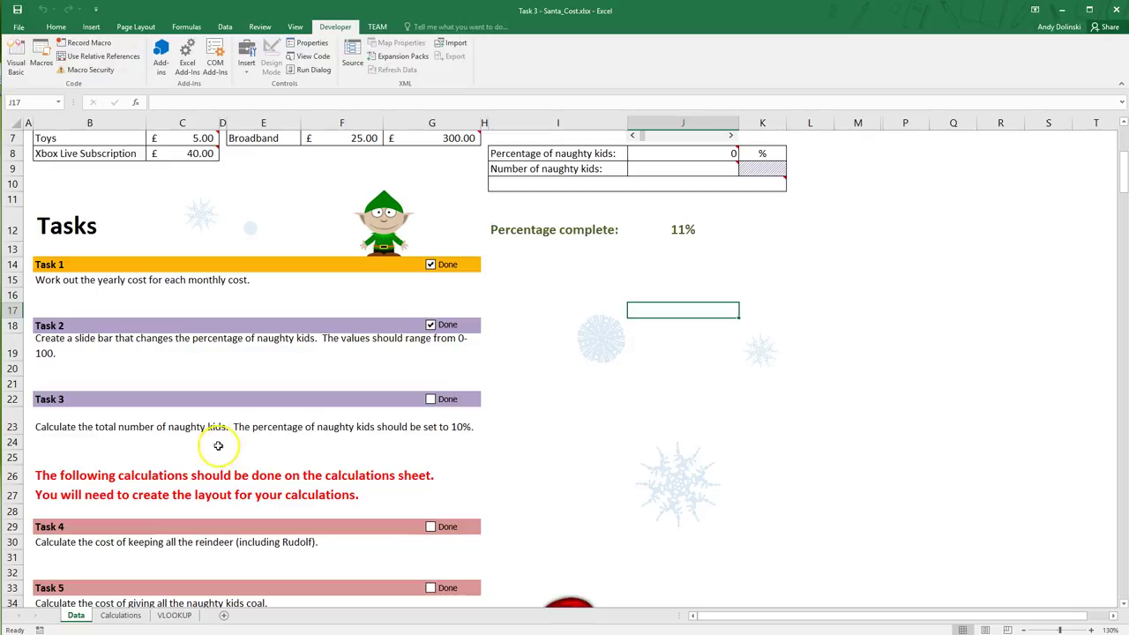
{"action": "scroll", "coordinate": [513, 425], "scroll_direction": "up", "scroll_amount": 2}
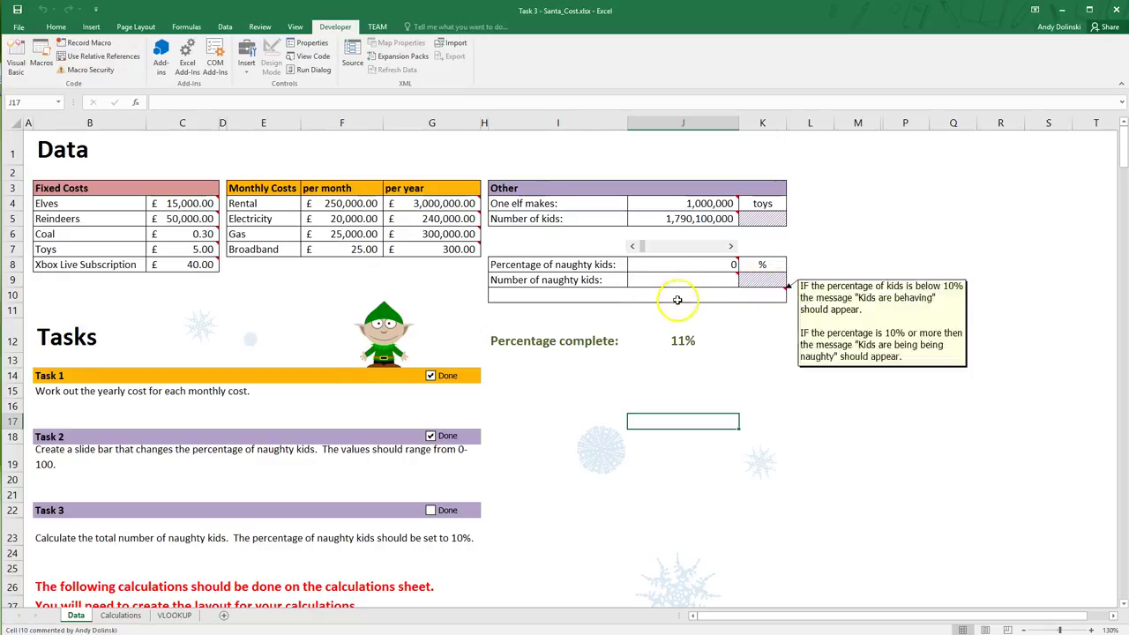
{"action": "scroll", "coordinate": [676, 316], "scroll_direction": "down", "scroll_amount": 1}
{"action": "scroll", "coordinate": [676, 316], "scroll_direction": "down", "scroll_amount": 1}
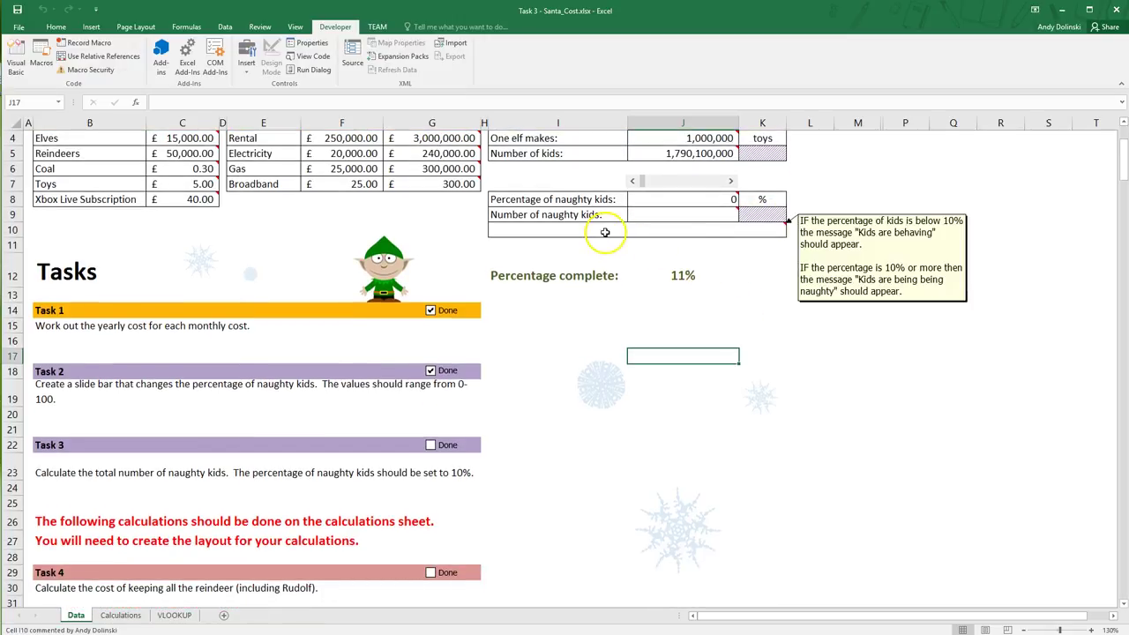
{"action": "scroll", "coordinate": [476, 304], "scroll_direction": "down", "scroll_amount": 5}
{"action": "scroll", "coordinate": [447, 312], "scroll_direction": "up", "scroll_amount": 5}
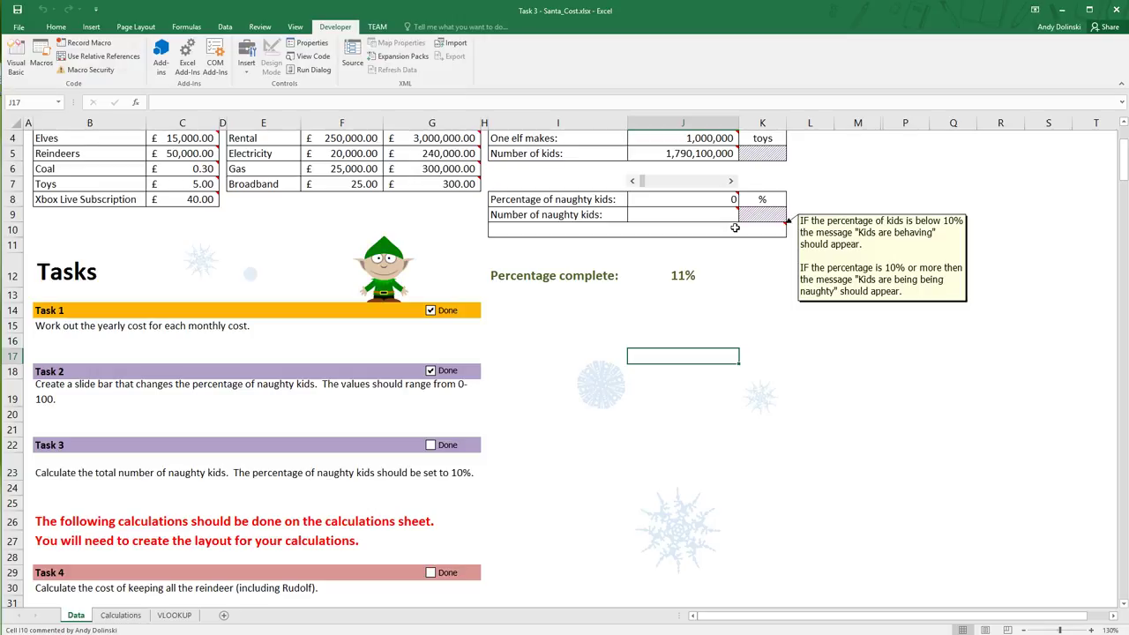
{"action": "scroll", "coordinate": [728, 240], "scroll_direction": "down", "scroll_amount": 1}
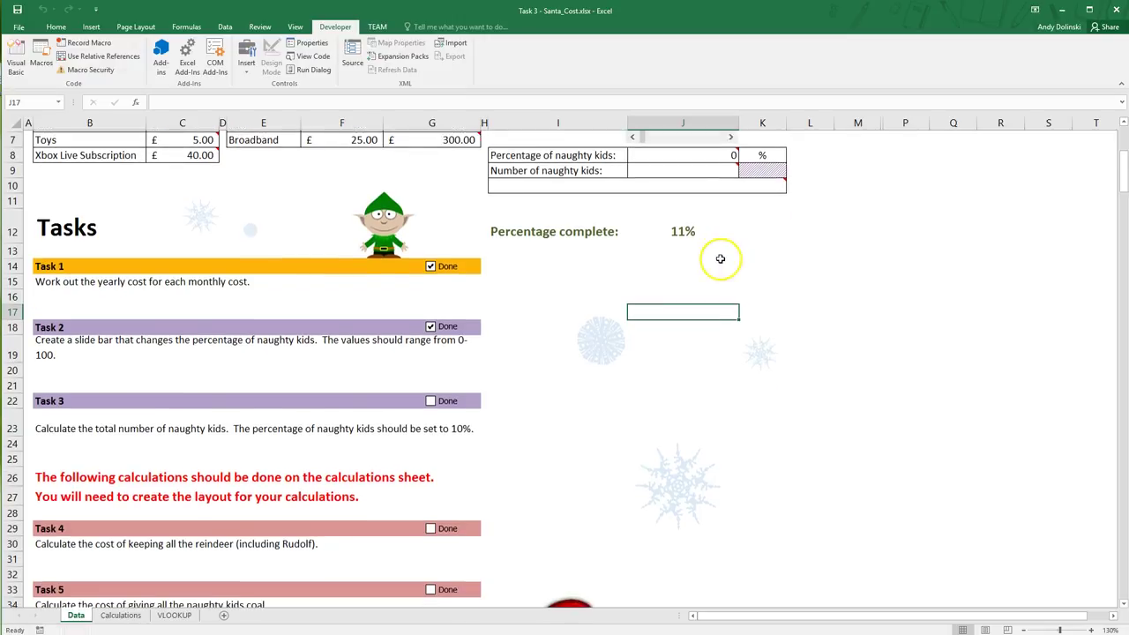
{"action": "scroll", "coordinate": [281, 424], "scroll_direction": "down", "scroll_amount": 3}
{"action": "scroll", "coordinate": [282, 427], "scroll_direction": "down", "scroll_amount": 2}
{"action": "scroll", "coordinate": [286, 431], "scroll_direction": "up", "scroll_amount": 2}
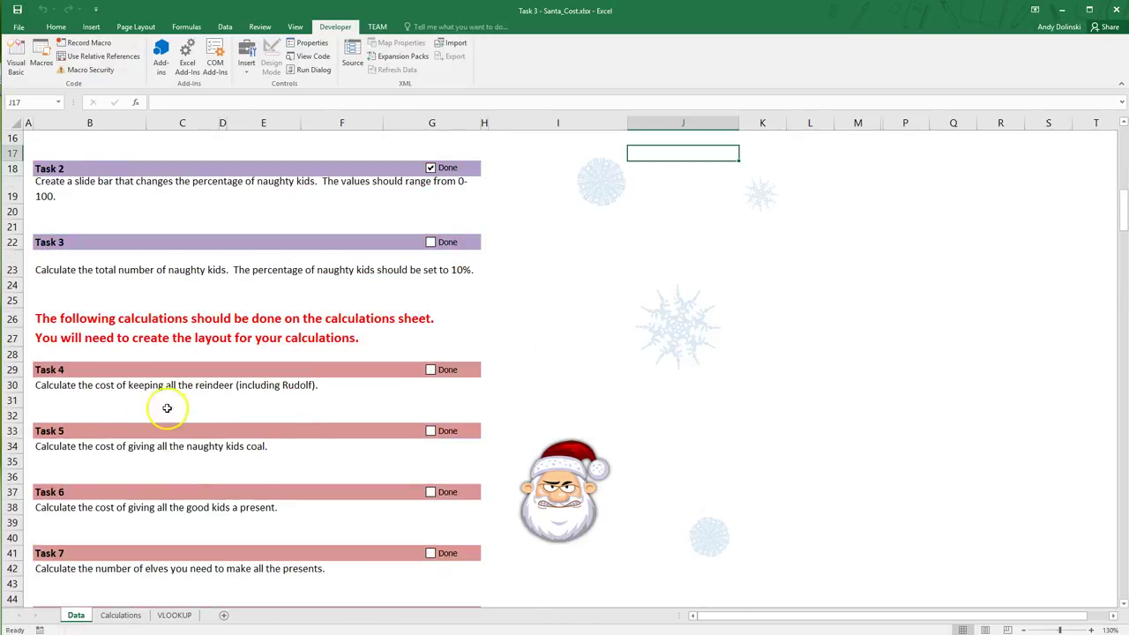
{"action": "scroll", "coordinate": [65, 416], "scroll_direction": "up", "scroll_amount": 5}
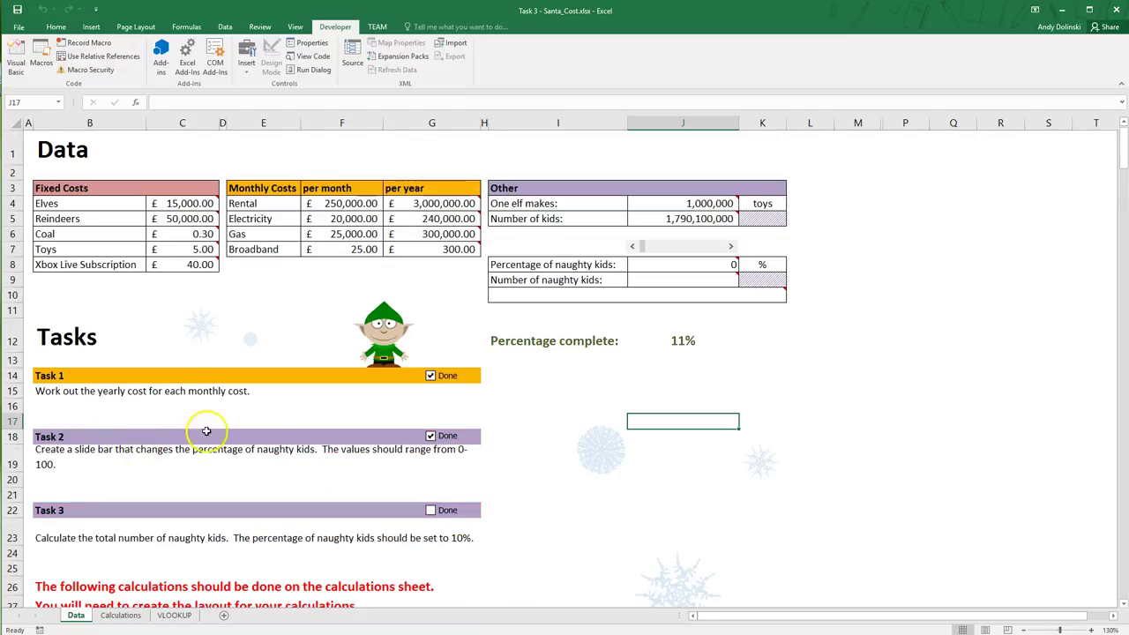
{"action": "scroll", "coordinate": [159, 282], "scroll_direction": "down", "scroll_amount": 2}
{"action": "scroll", "coordinate": [194, 300], "scroll_direction": "down", "scroll_amount": 6}
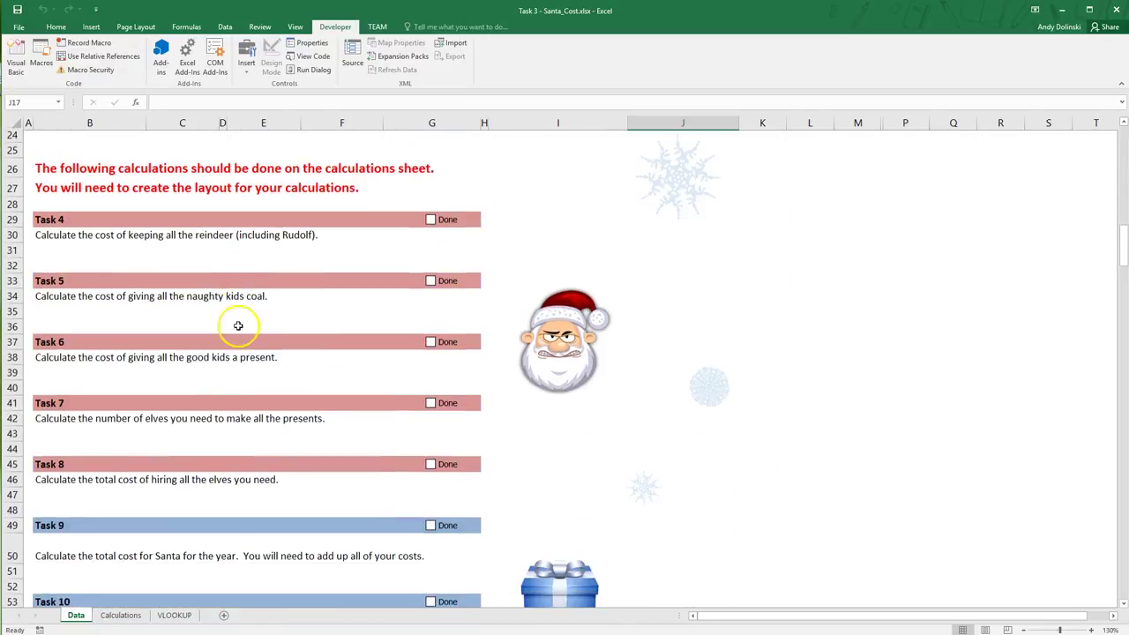
{"action": "scroll", "coordinate": [265, 340], "scroll_direction": "up", "scroll_amount": 3}
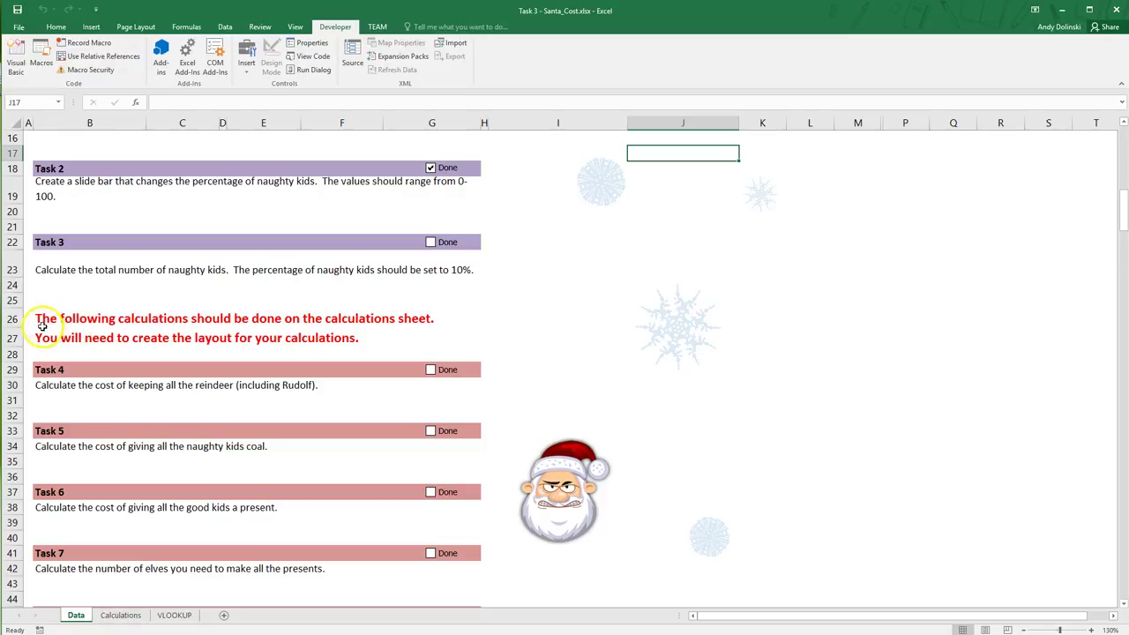
{"action": "left_click_drag", "start_coordinate": [51, 326], "coordinate": [416, 341]}
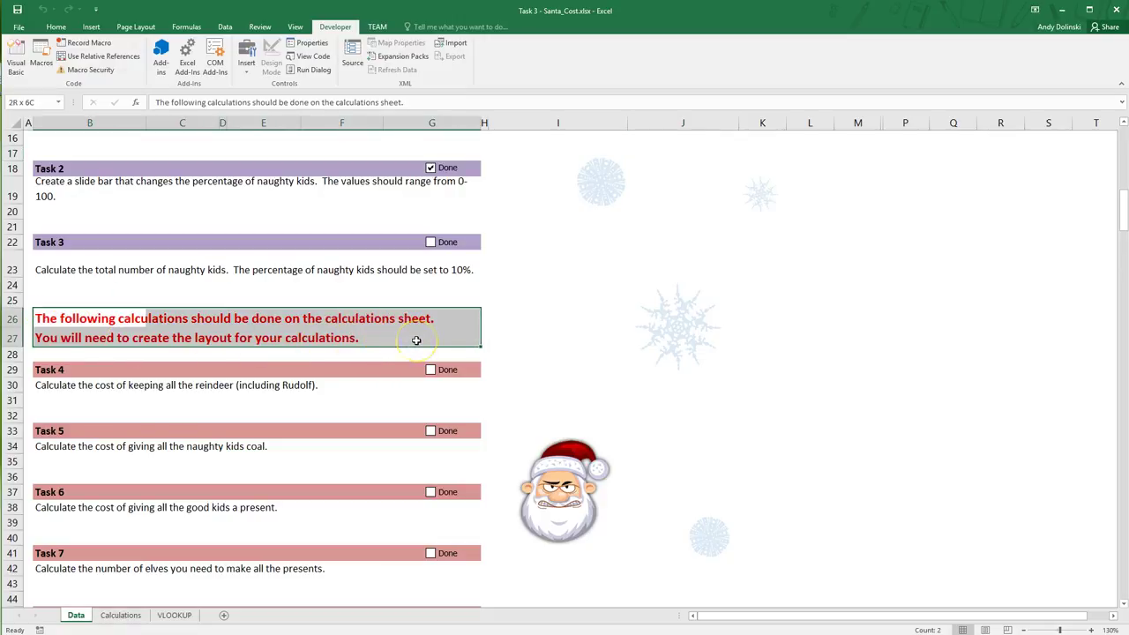
{"action": "left_click", "coordinate": [527, 325]}
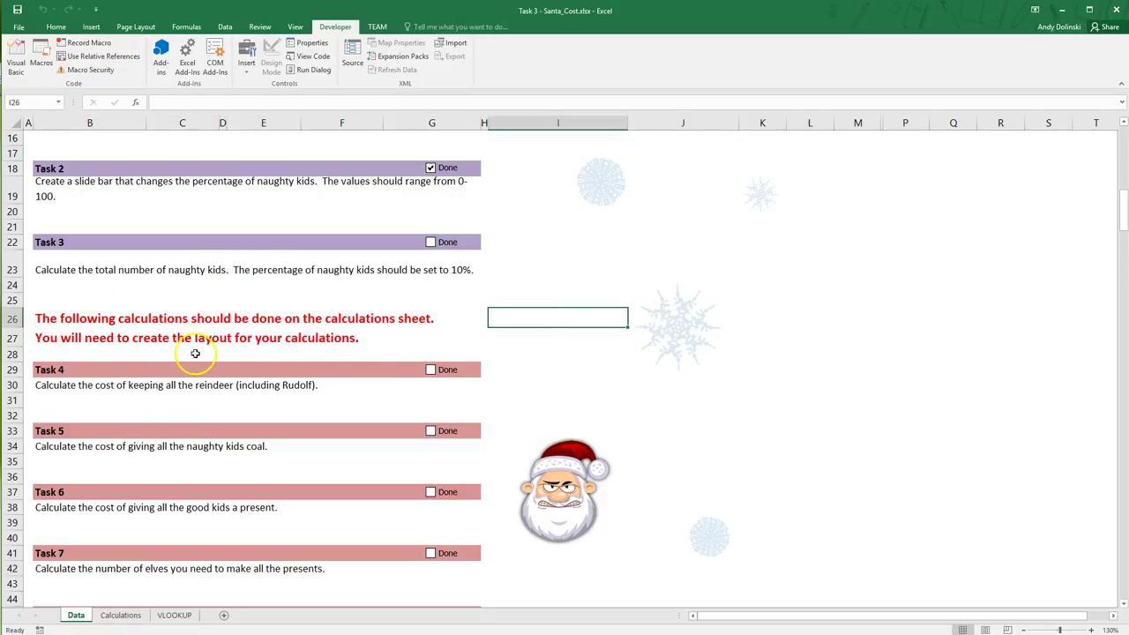
{"action": "left_click", "coordinate": [116, 616]}
{"action": "left_click", "coordinate": [224, 380]}
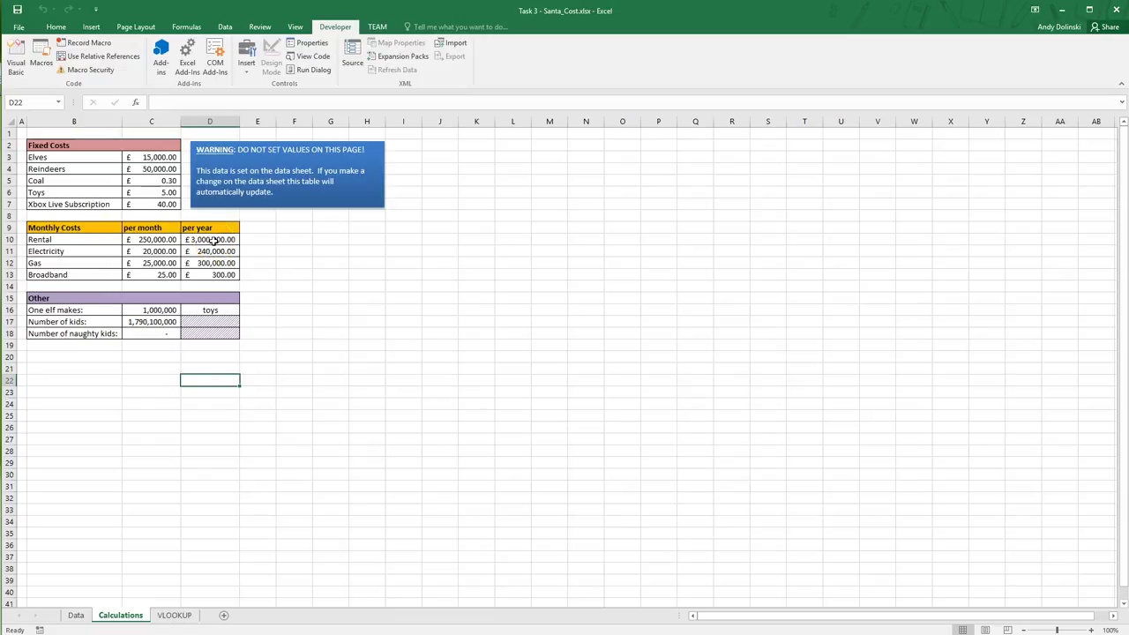
{"action": "scroll", "coordinate": [221, 242], "scroll_direction": "up", "scroll_amount": 3, "text": "ctrl"}
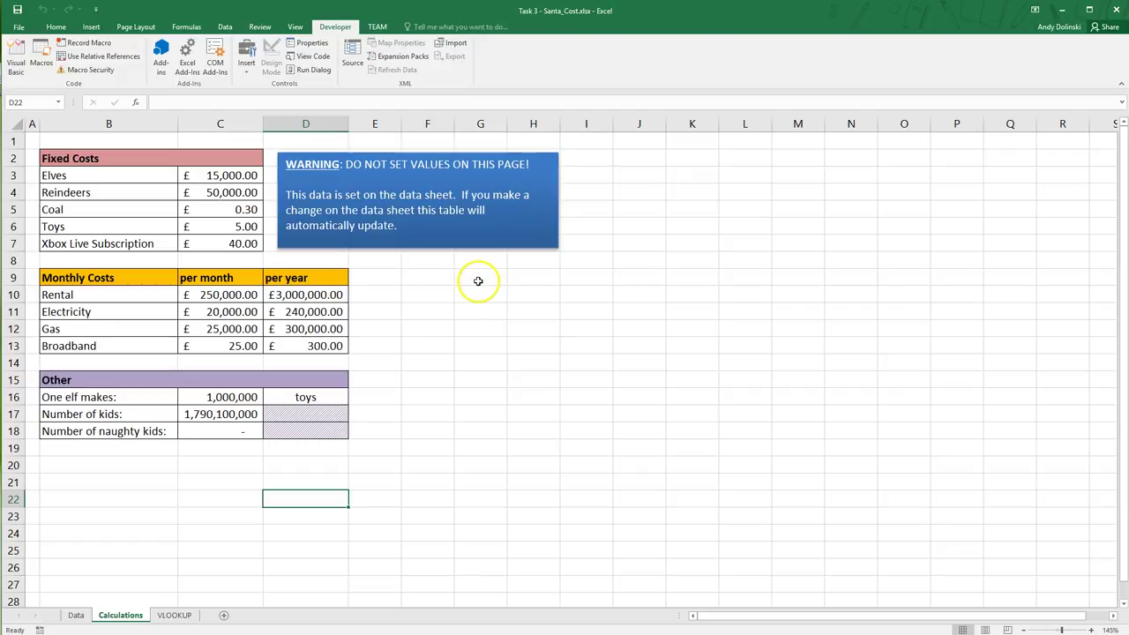
{"action": "left_click", "coordinate": [478, 281]}
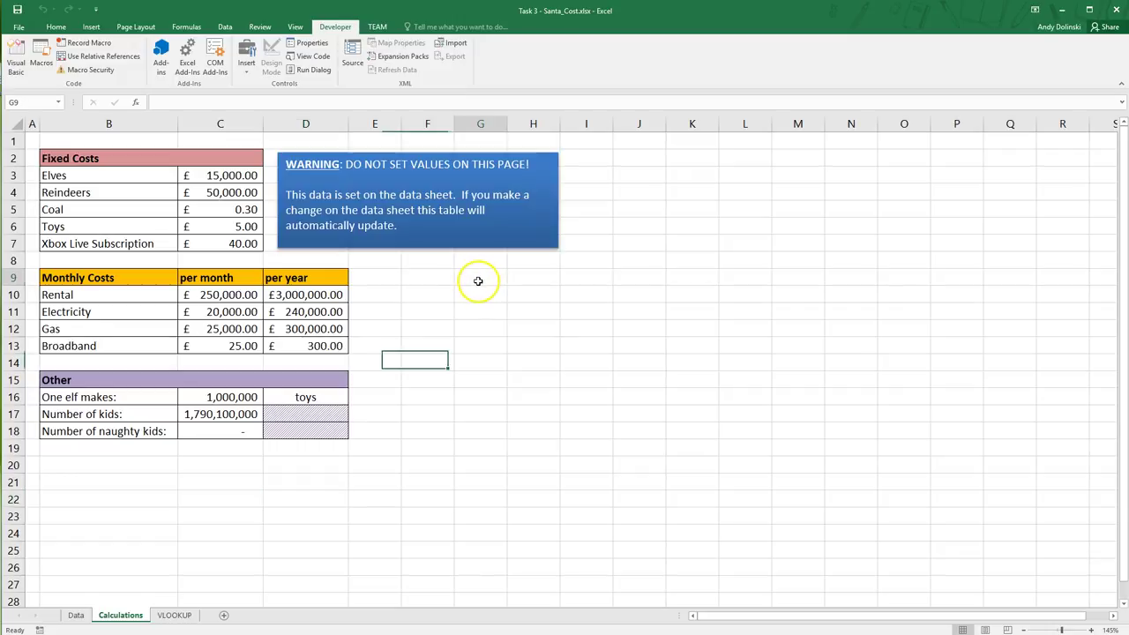
{"action": "left_click", "coordinate": [74, 616]}
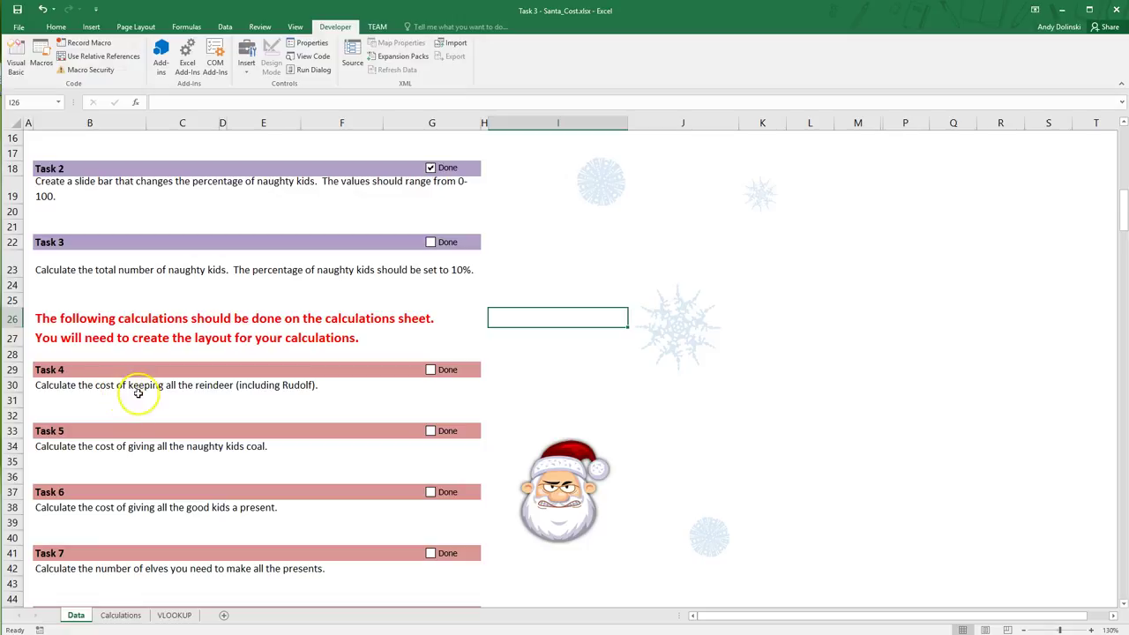
{"action": "left_click", "coordinate": [116, 617]}
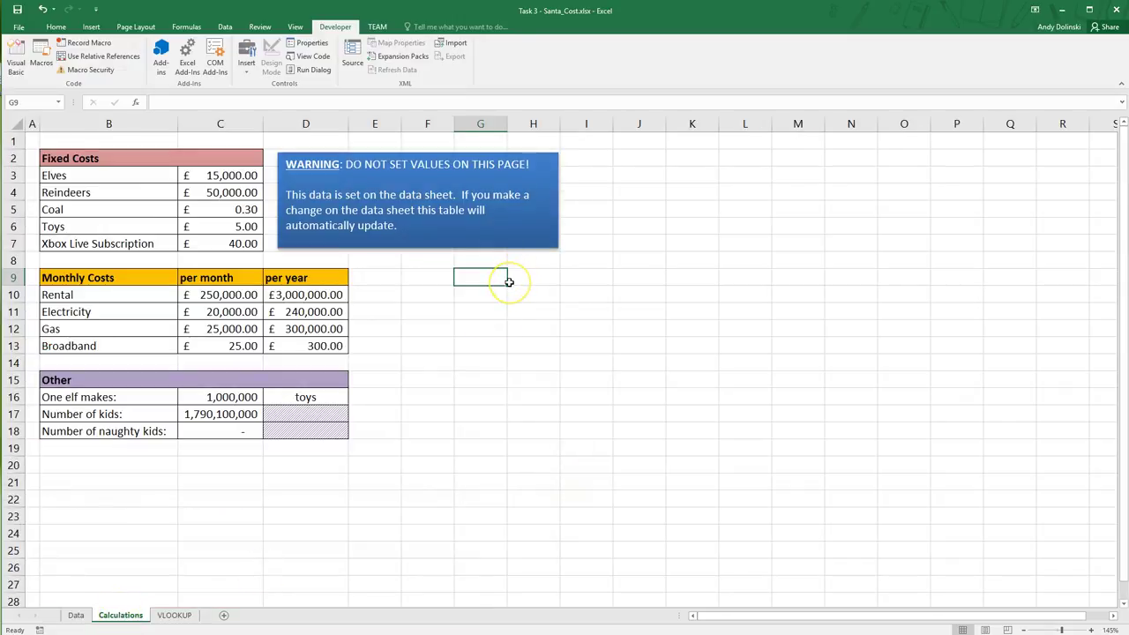
{"action": "left_click", "coordinate": [222, 194]}
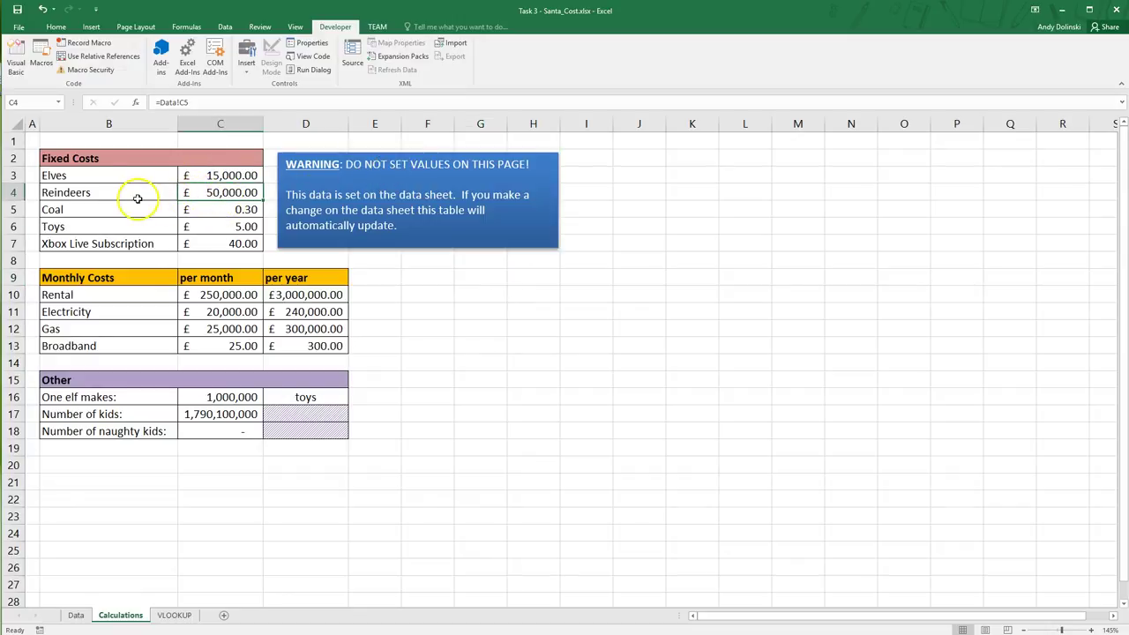
Enter the label Reindeer in G9 on the Calculations sheet
{"action": "left_click", "coordinate": [421, 281]}
{"action": "left_click", "coordinate": [483, 279]}
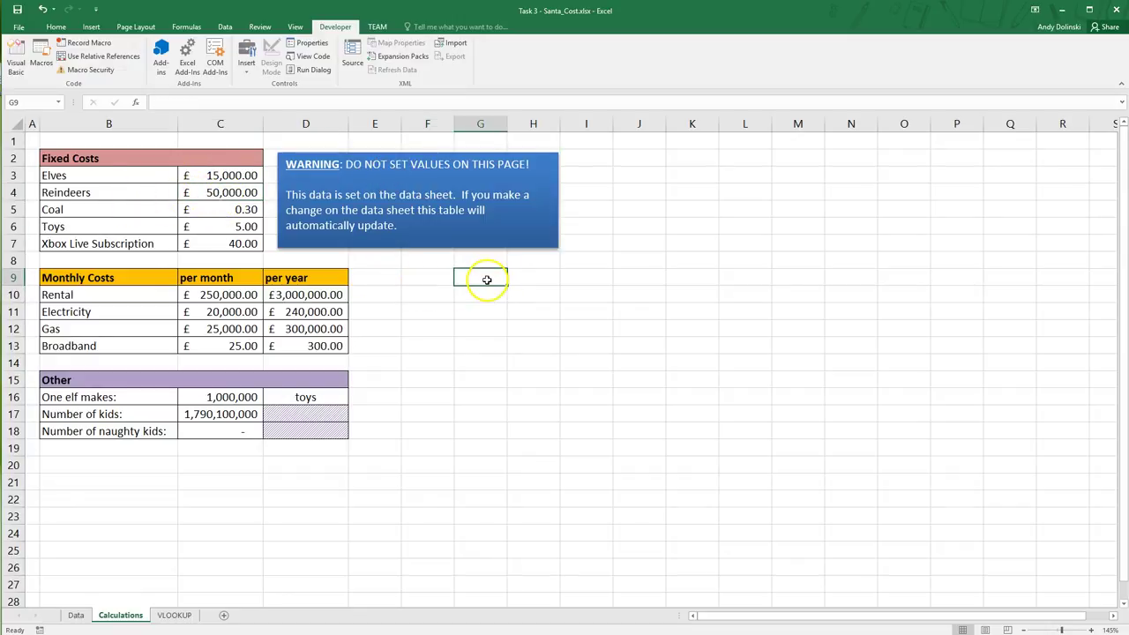
{"action": "type", "text": "Rei"}
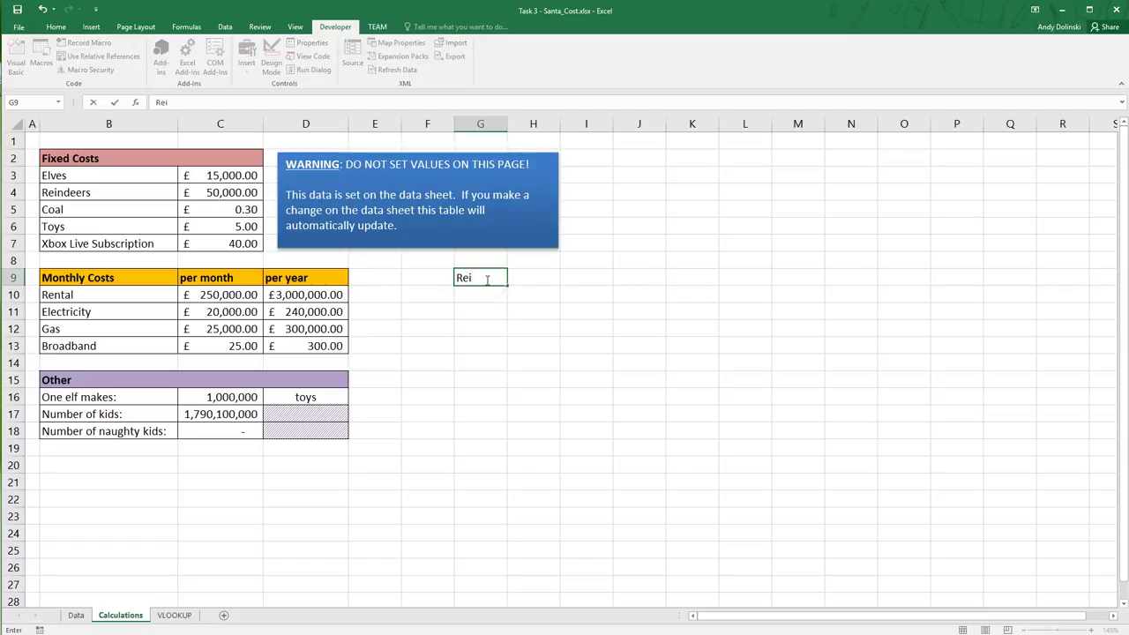
{"action": "type", "text": "ndeer"}
{"action": "key", "text": "Return"}
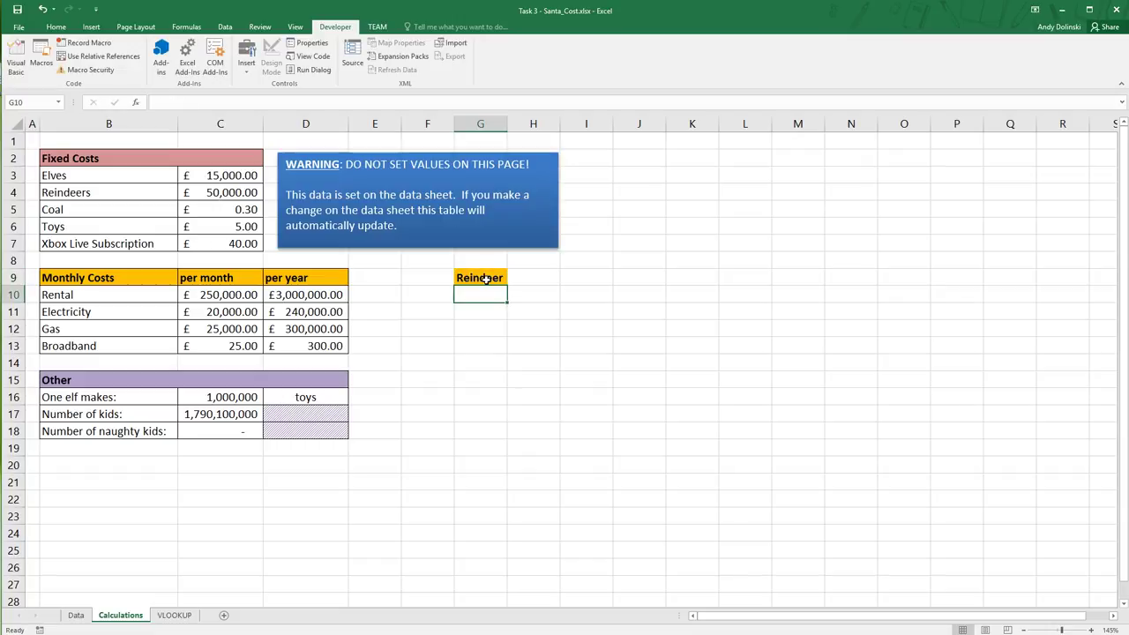
Enter =C4*4 in H9 for the £200,000.00 Reindeer cost and widen column H
{"action": "key", "text": "Right"}
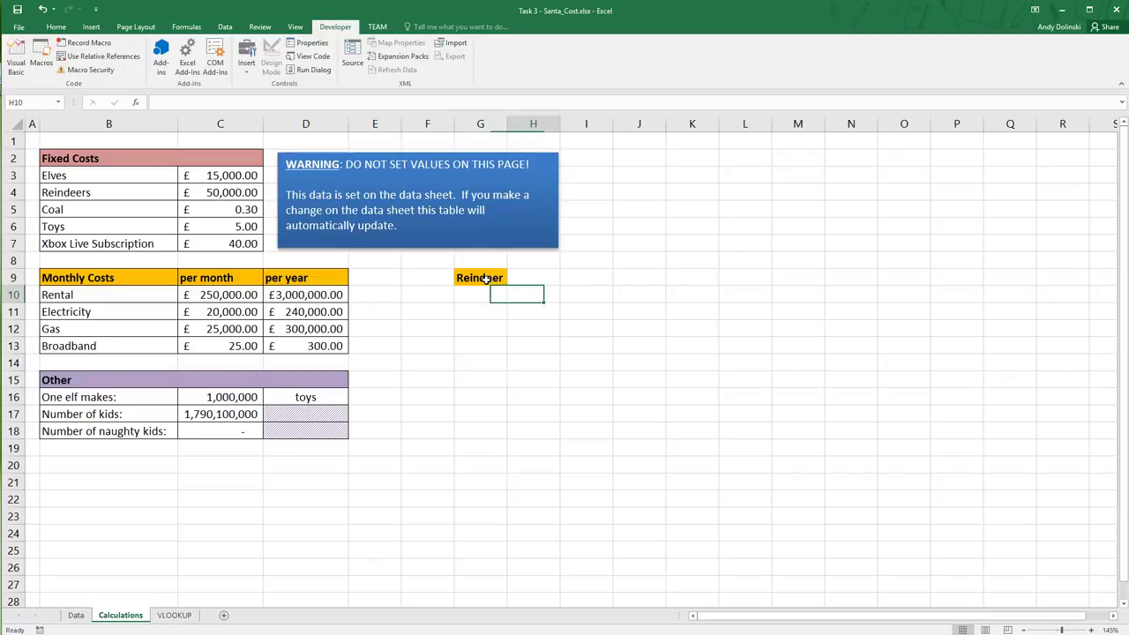
{"action": "key", "text": "Left"}
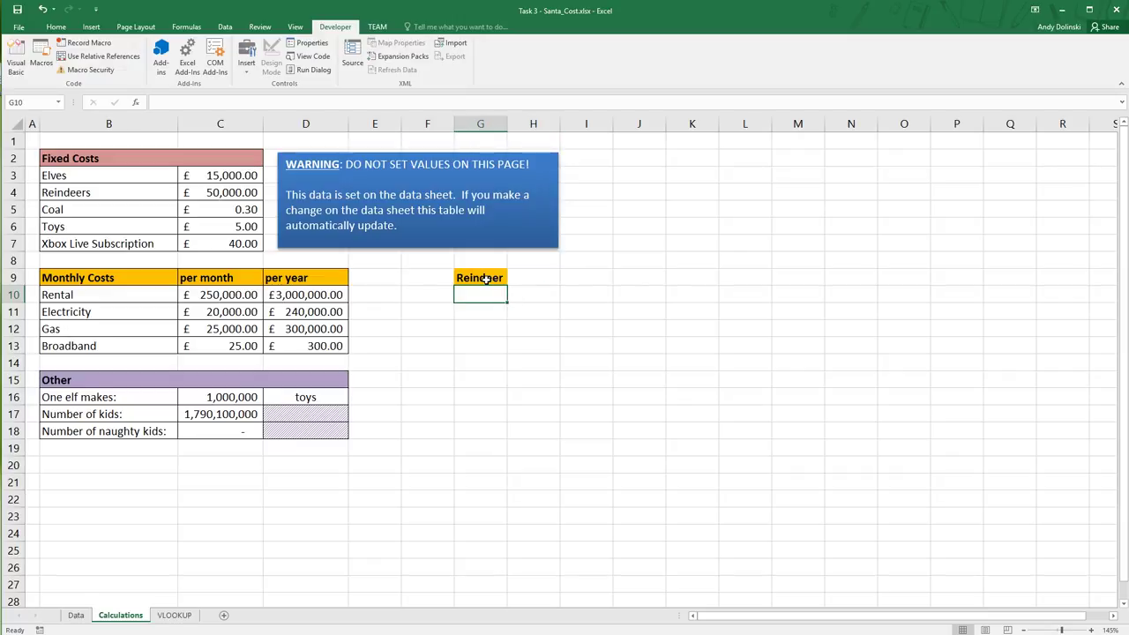
{"action": "key", "text": "Up"}
{"action": "key", "text": "Right"}
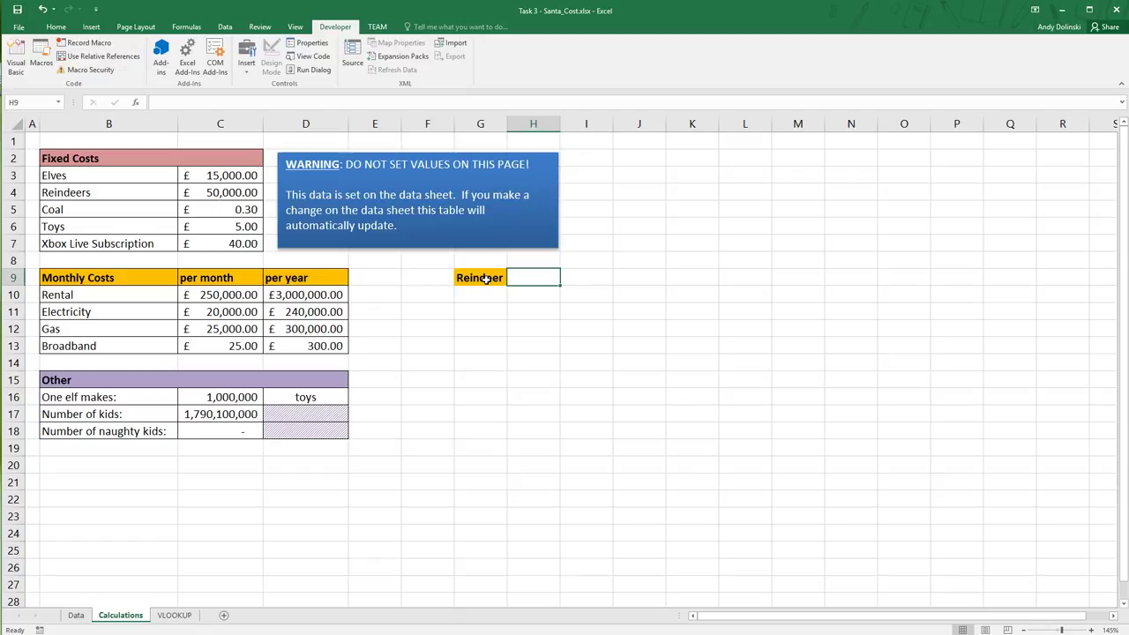
{"action": "type", "text": "="}
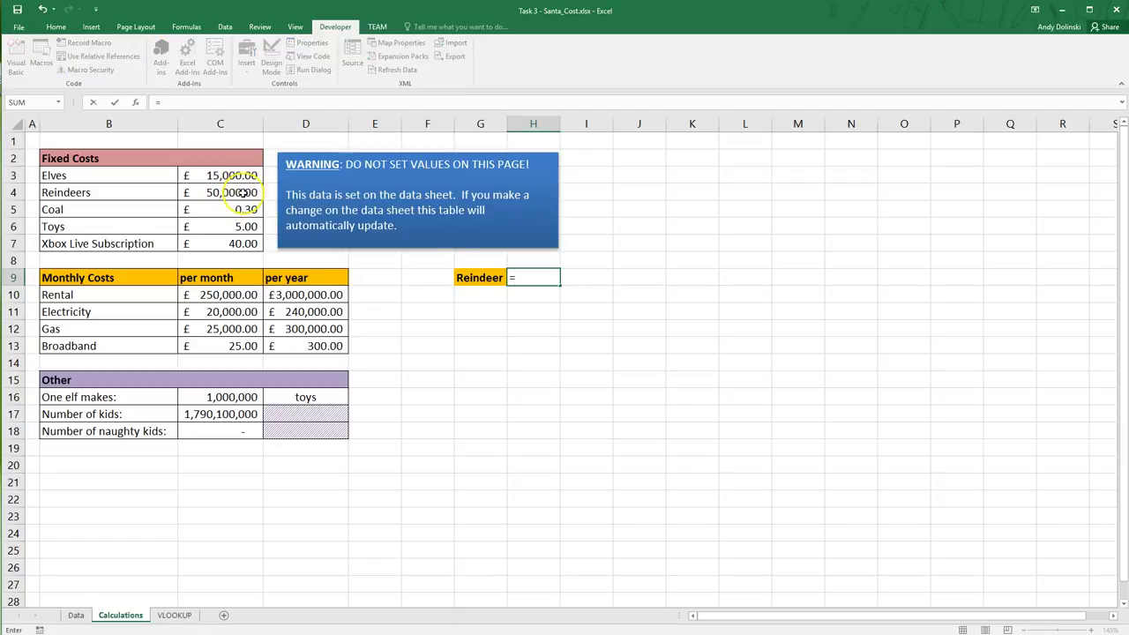
{"action": "left_click", "coordinate": [243, 193]}
{"action": "type", "text": "*"}
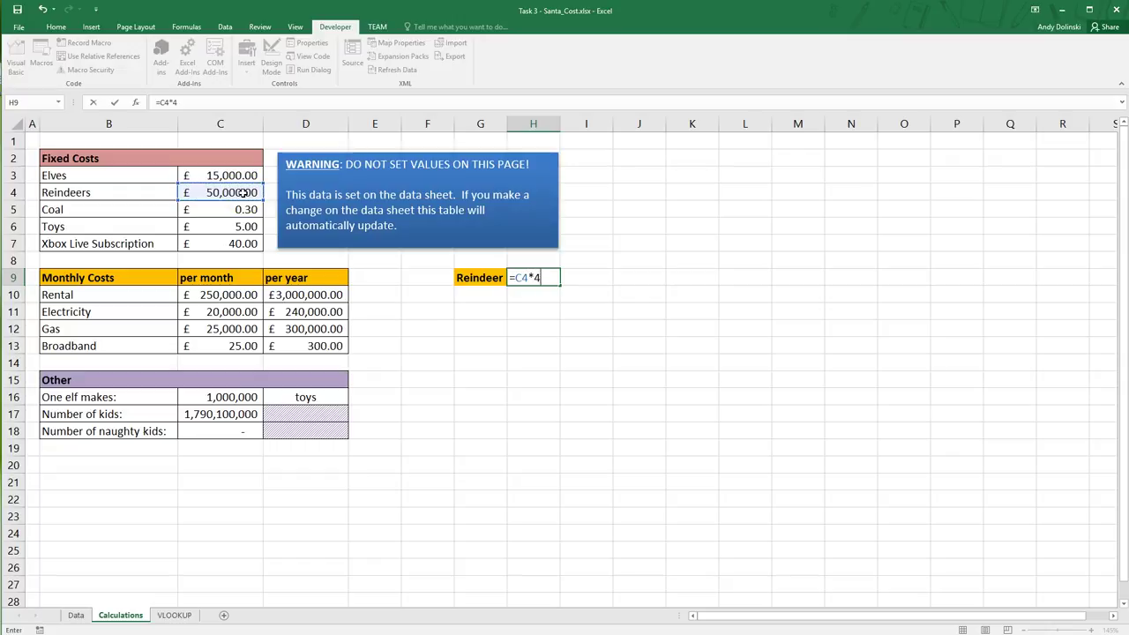
{"action": "key", "text": "Return"}
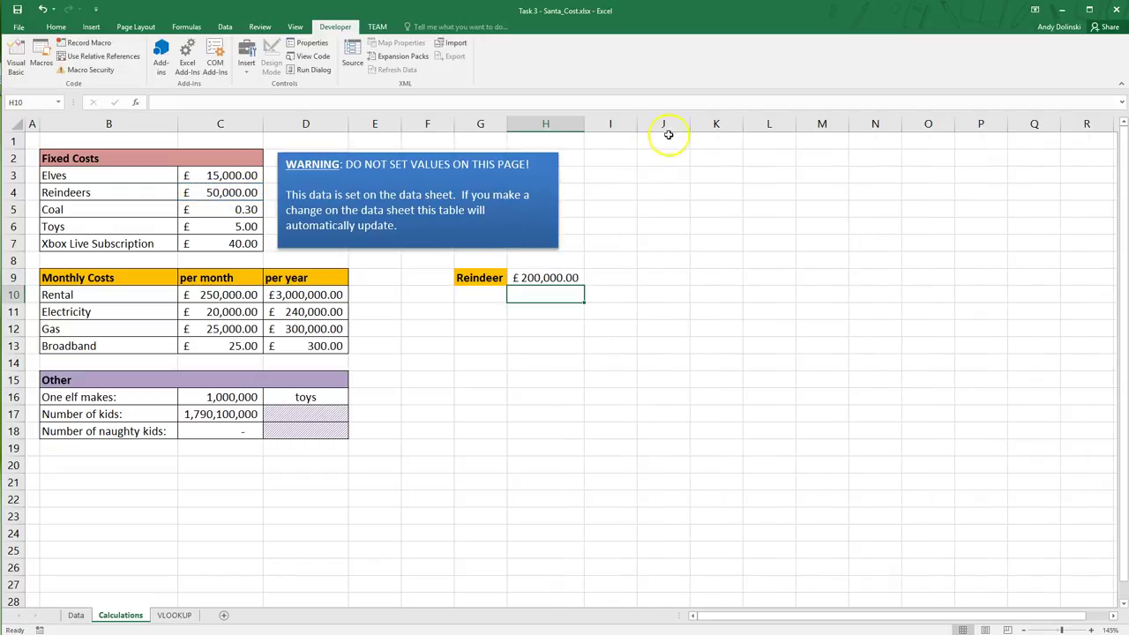
{"action": "left_click_drag", "start_coordinate": [584, 123], "coordinate": [595, 123]}
Add a 'Per month' label in H8, then delete it and return to H9
{"action": "left_click", "coordinate": [541, 260]}
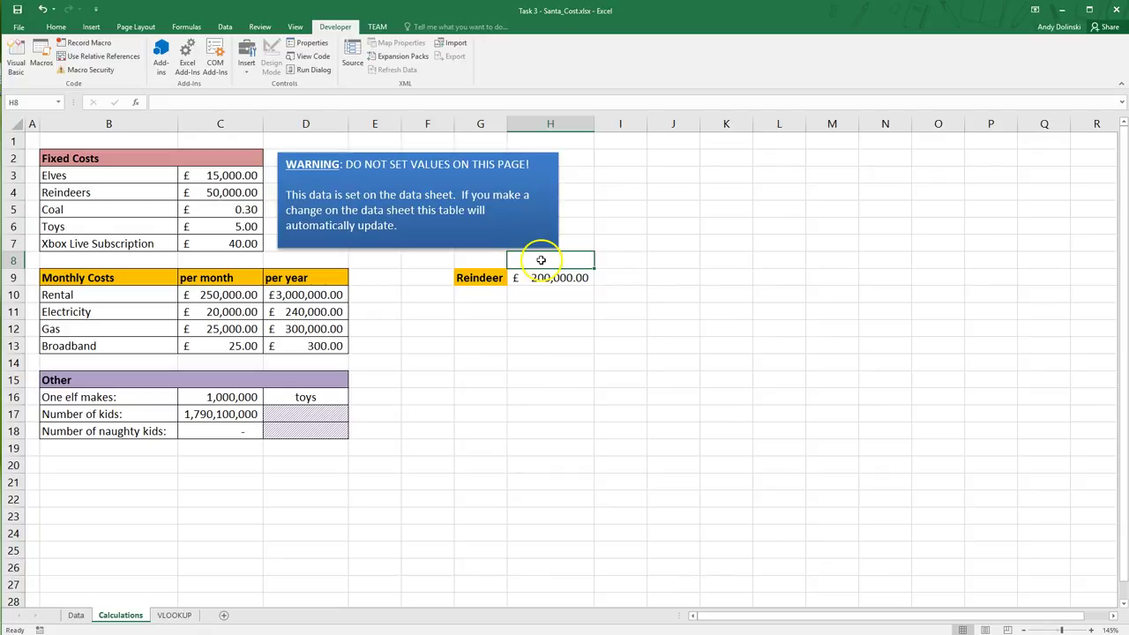
{"action": "type", "text": "Per month"}
{"action": "key", "text": "ctrl+Return"}
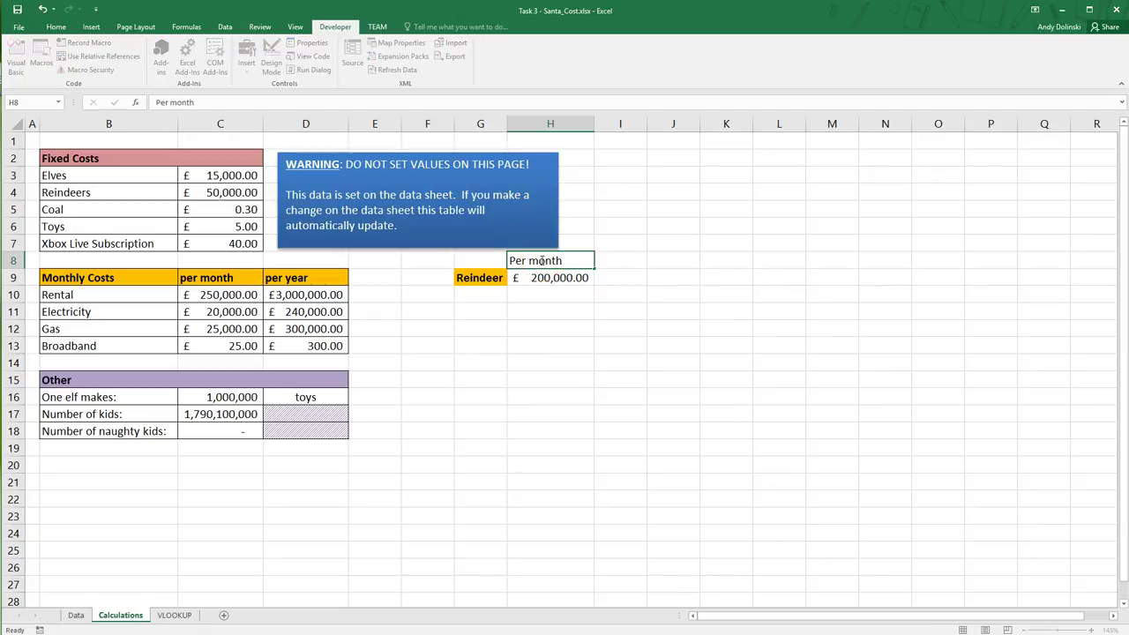
{"action": "key", "text": "Delete"}
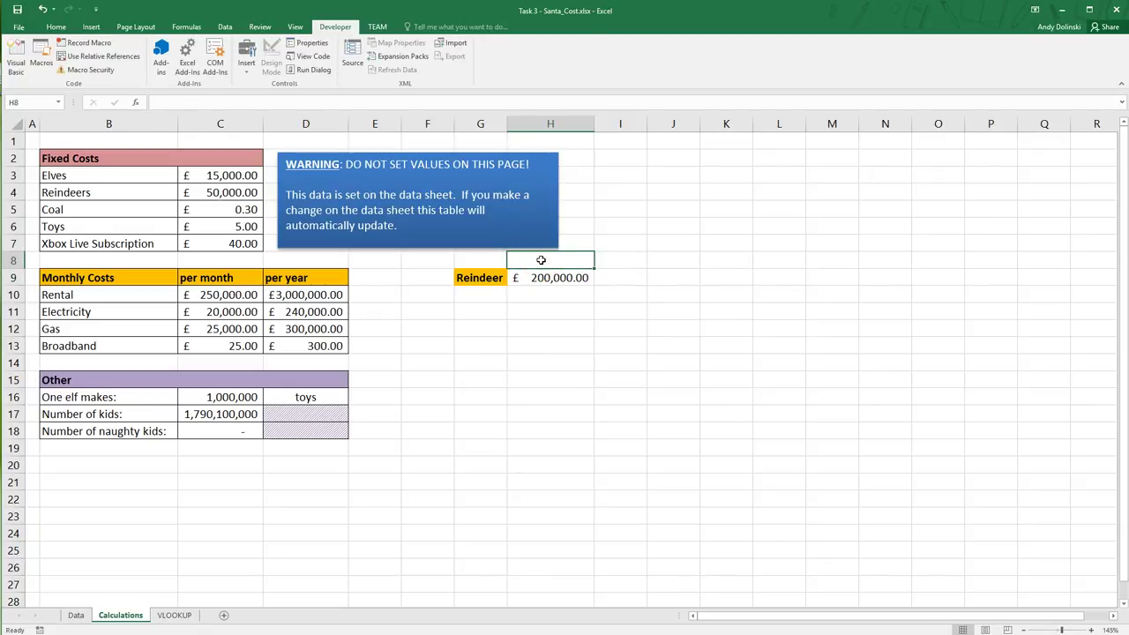
{"action": "key", "text": "Down"}
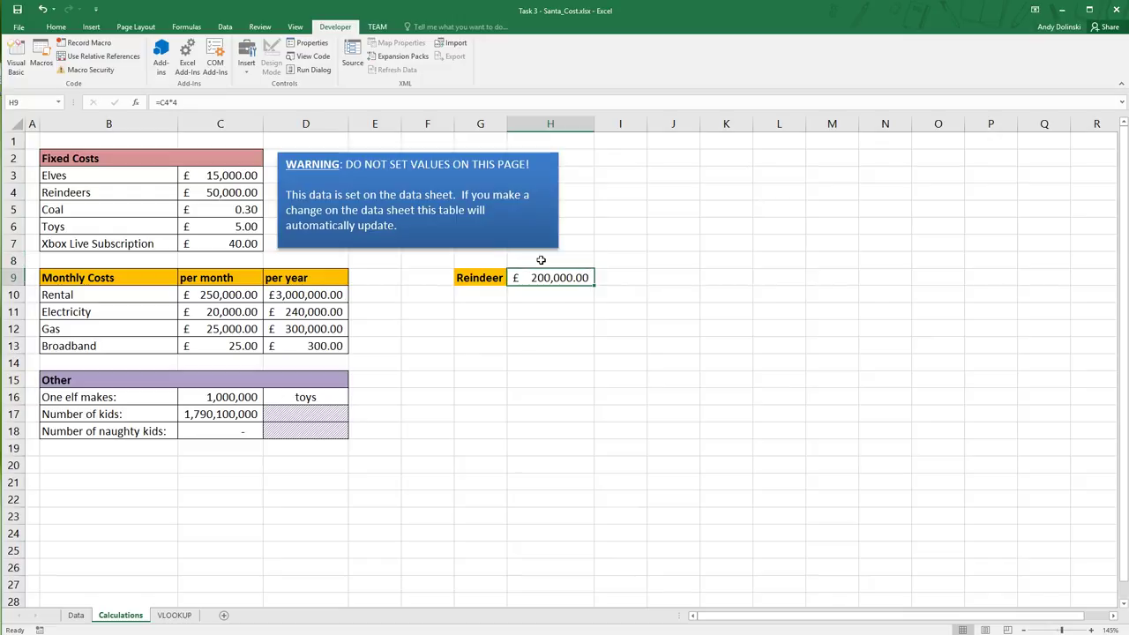
Switch to the Data sheet and scroll down to Tasks 9–12 and the What-If questions
{"action": "left_click", "coordinate": [75, 615]}
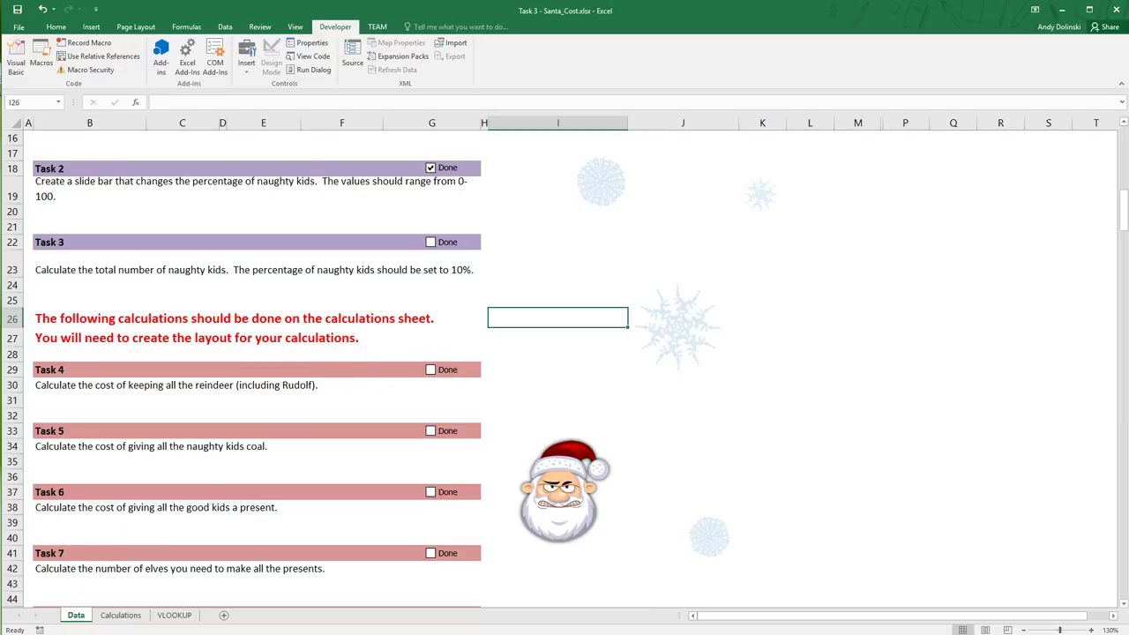
{"action": "scroll", "coordinate": [146, 465], "scroll_direction": "down", "scroll_amount": 4}
{"action": "scroll", "coordinate": [147, 465], "scroll_direction": "down", "scroll_amount": 4}
{"action": "scroll", "coordinate": [146, 464], "scroll_direction": "down", "scroll_amount": 2}
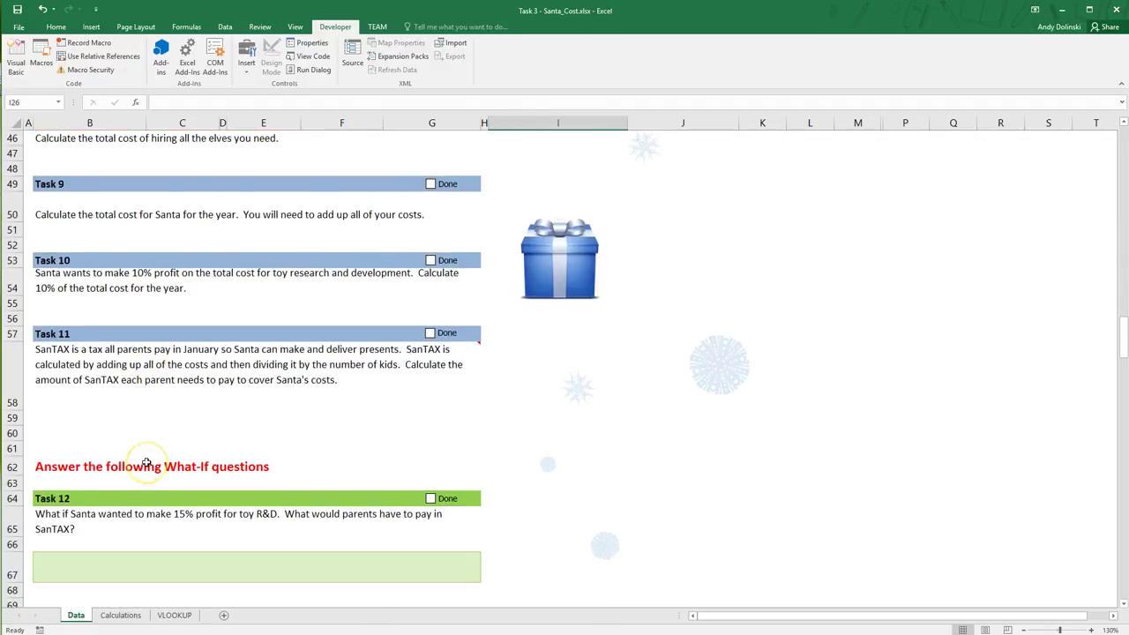